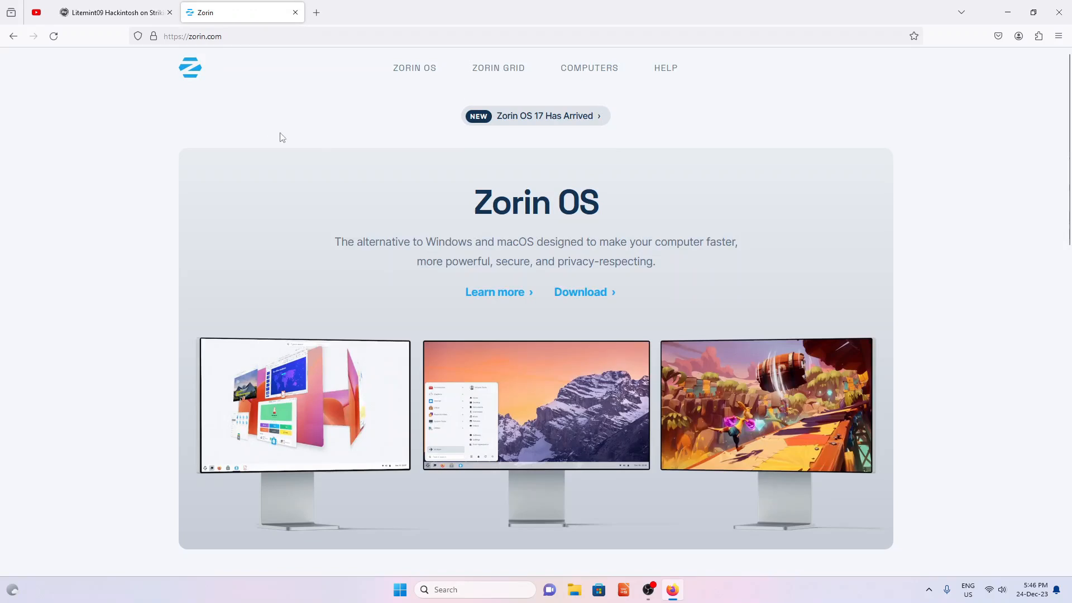
- Download the free Zorin OS 17 Core edition, skipping the newsletter signup
left_click(568, 300)
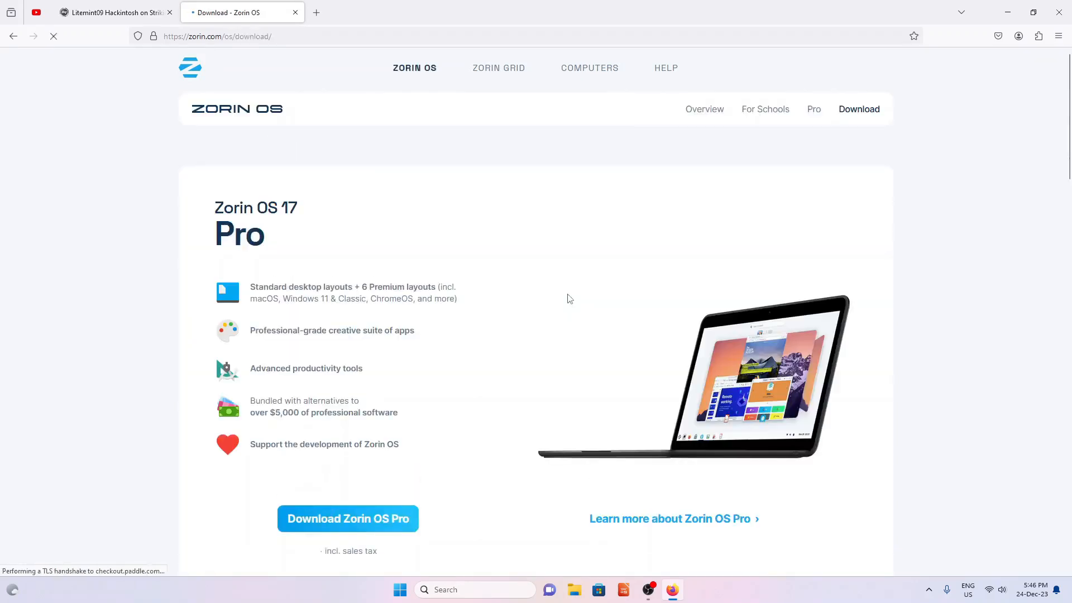
scroll(497, 269, "down", 10)
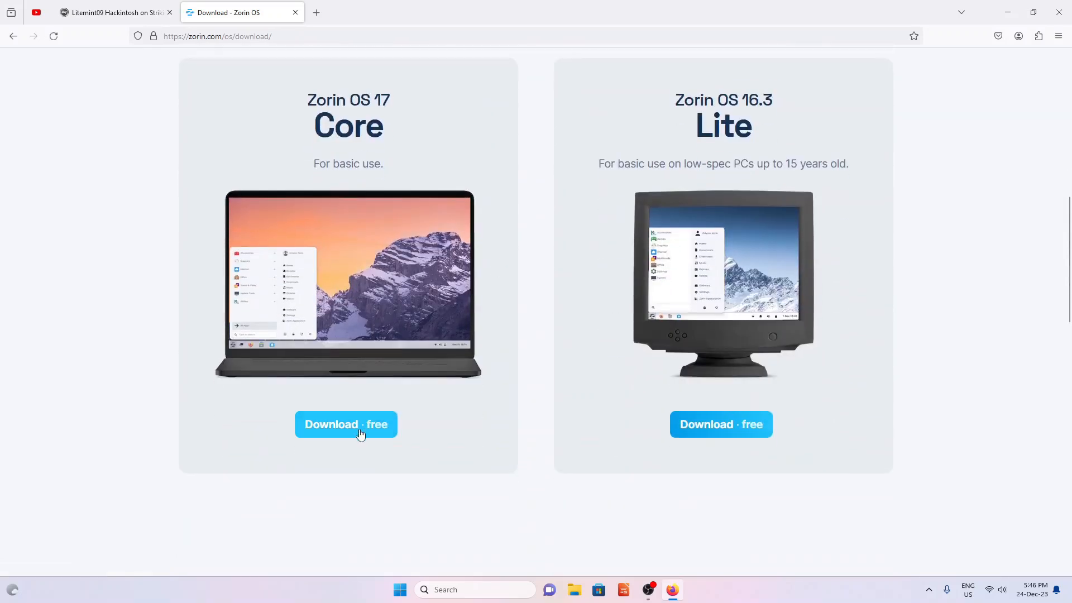
left_click(360, 434)
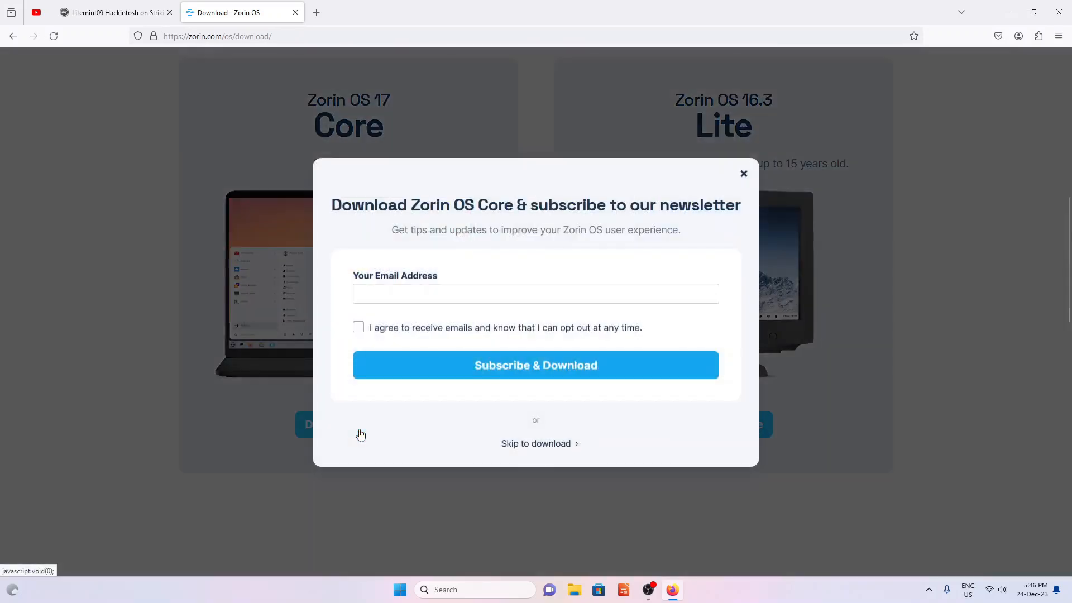
left_click(533, 445)
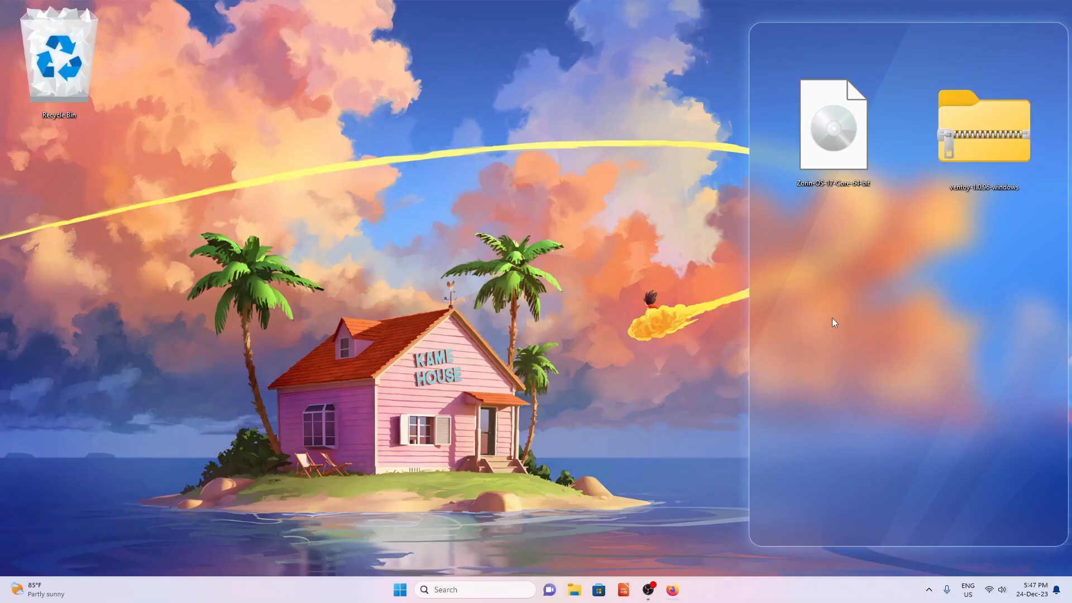
- Extract the ventoy-1.0.96-windows zip into a desktop folder placed below the zip
right_click(987, 152)
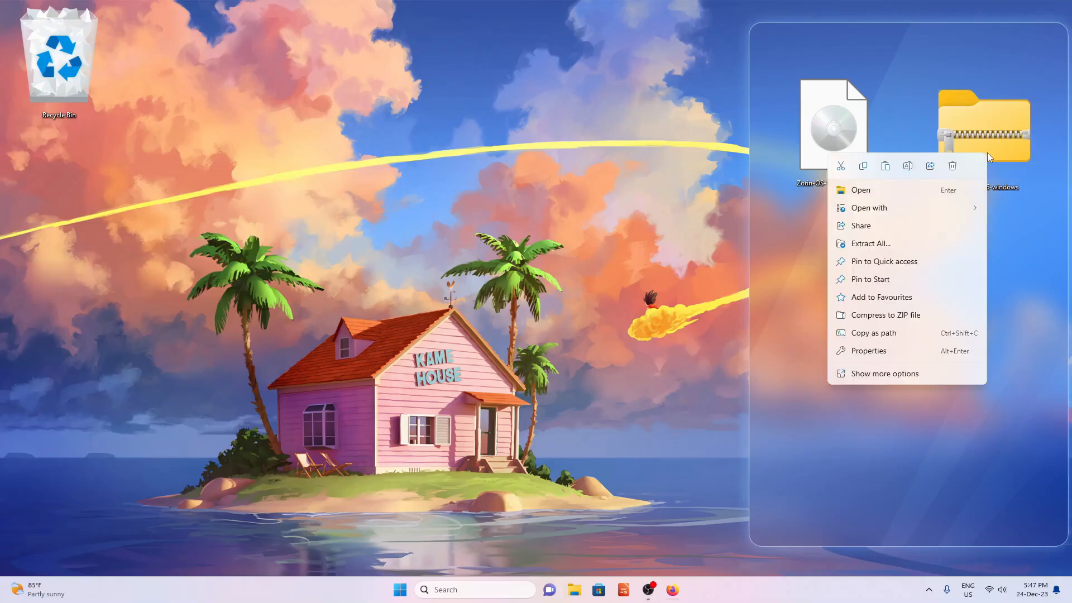
left_click(896, 247)
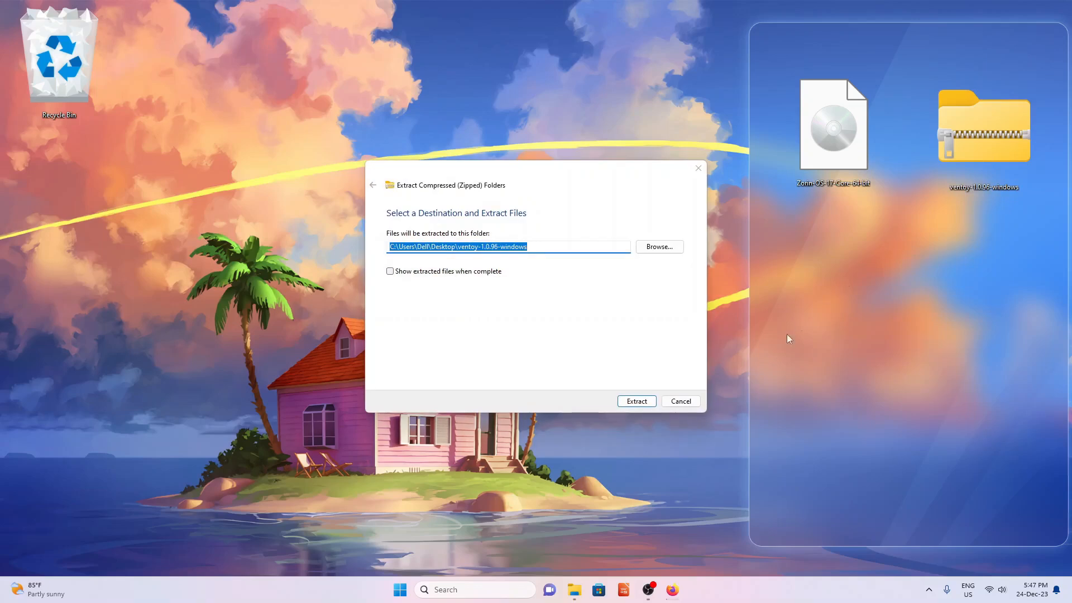
left_click(641, 403)
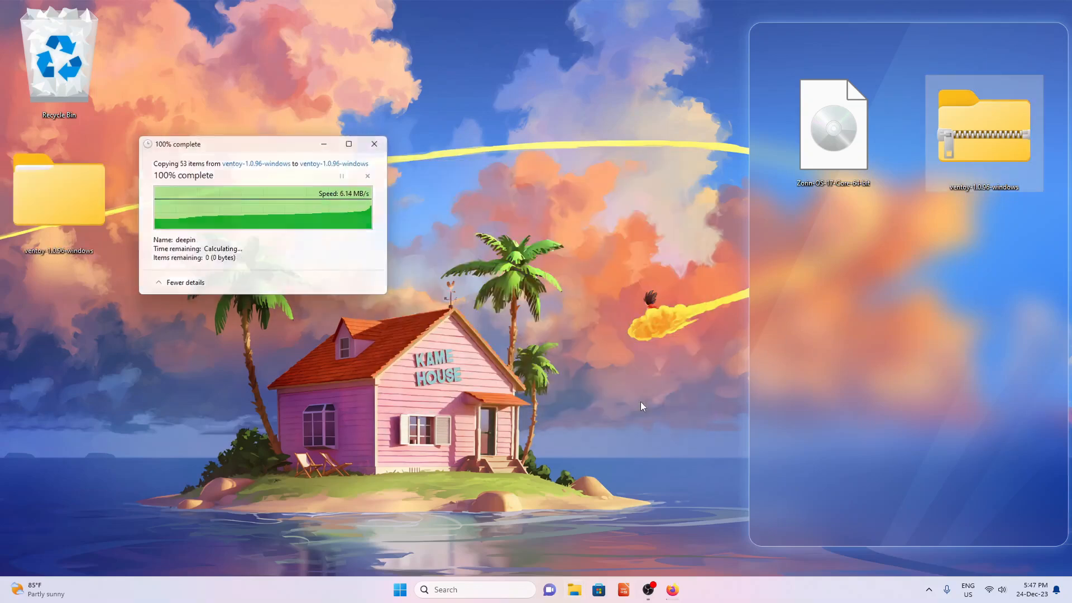
left_click_drag(99, 206, 941, 304)
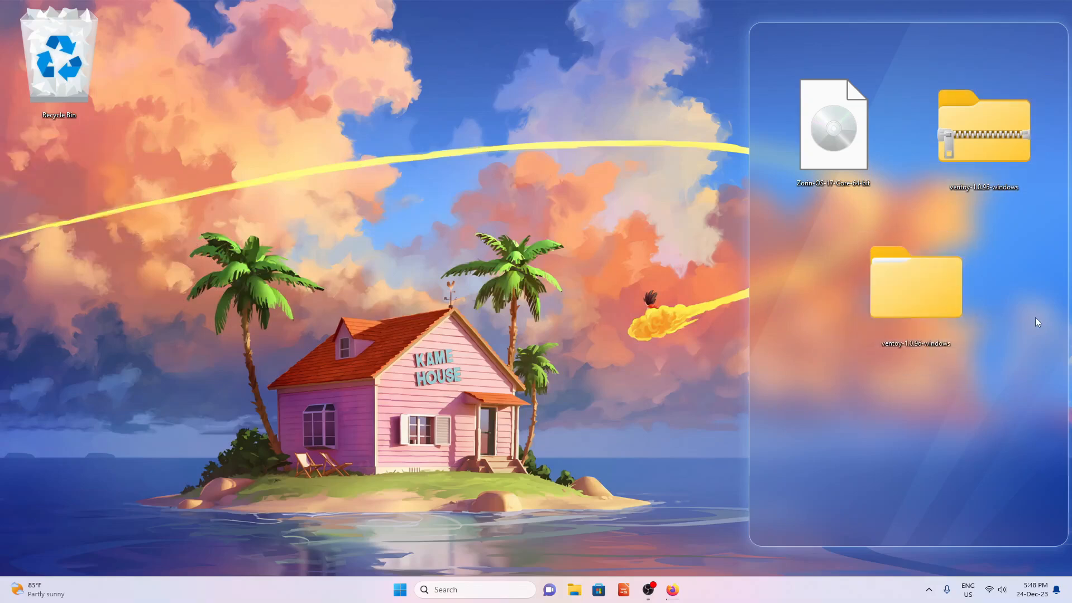
- Launch Ventoy2Disk from the extracted ventoy-1.0.96 folder
double_click(916, 289)
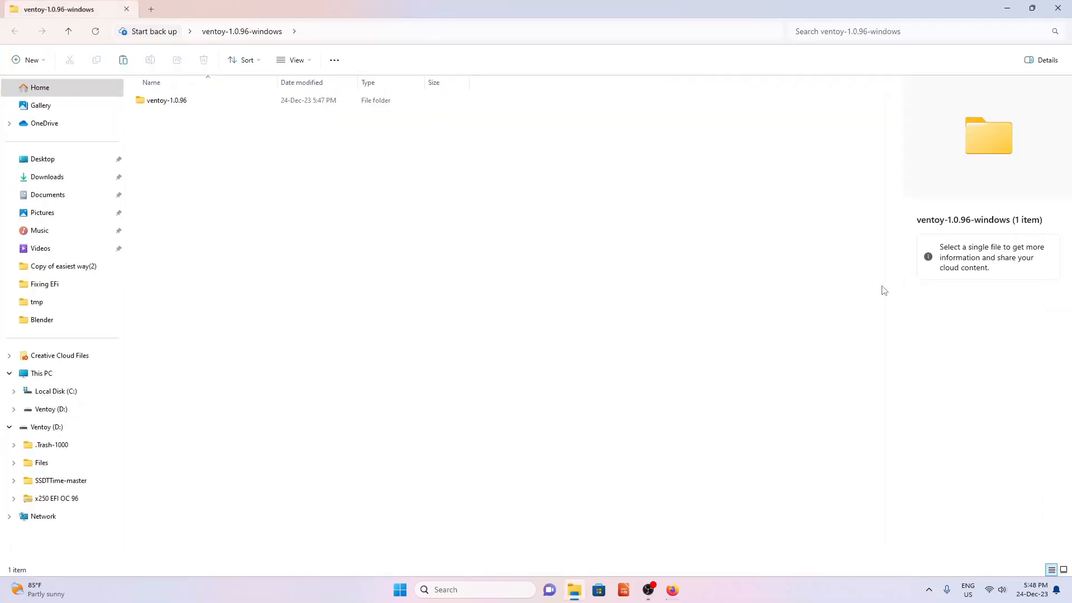
double_click(187, 100)
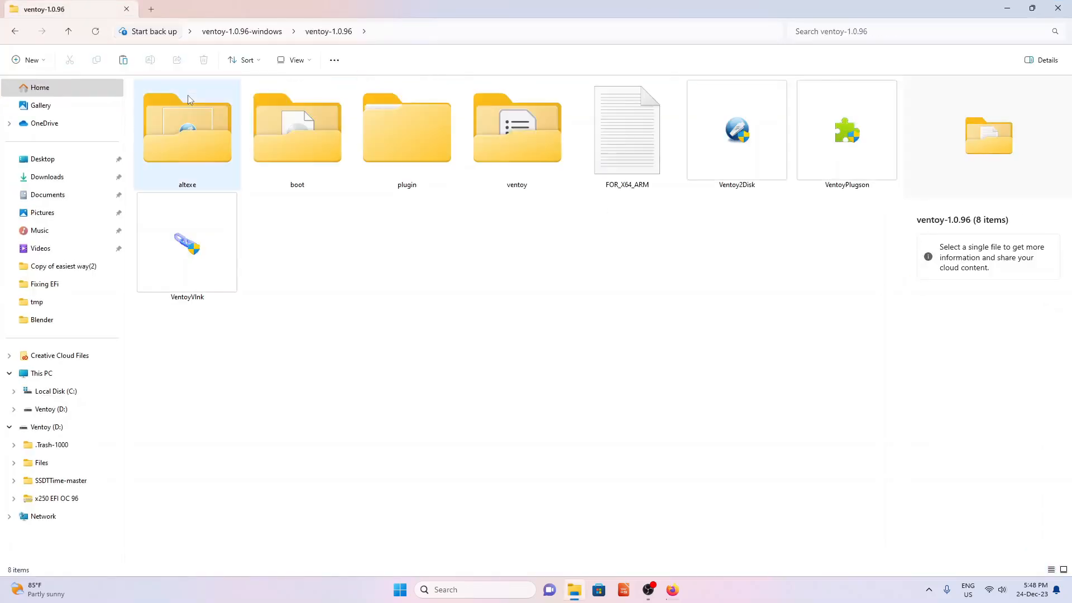
left_click(737, 134)
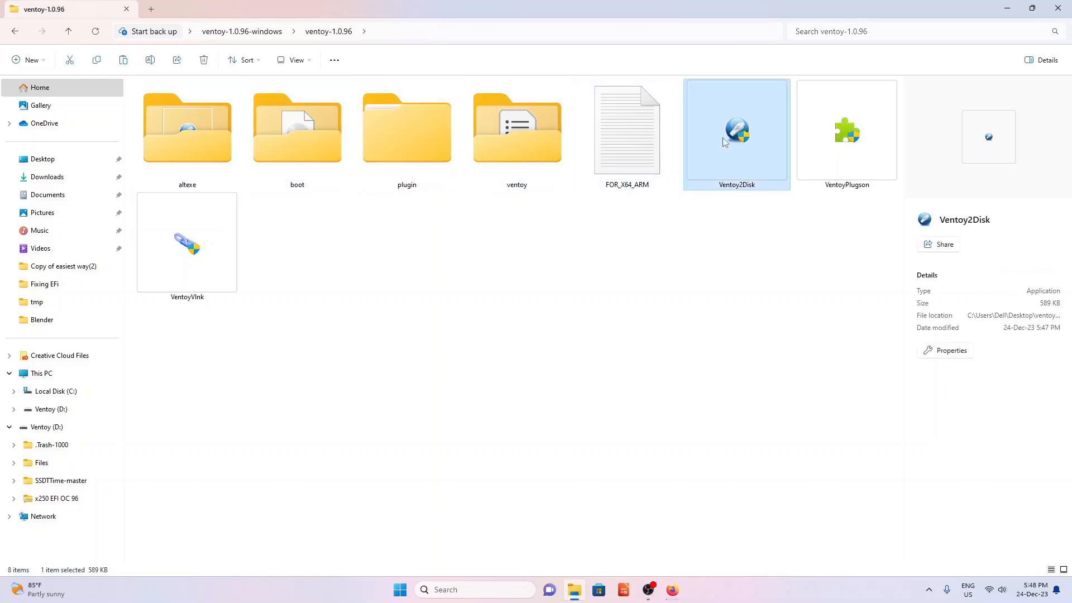
double_click(736, 134)
left_click(1058, 8)
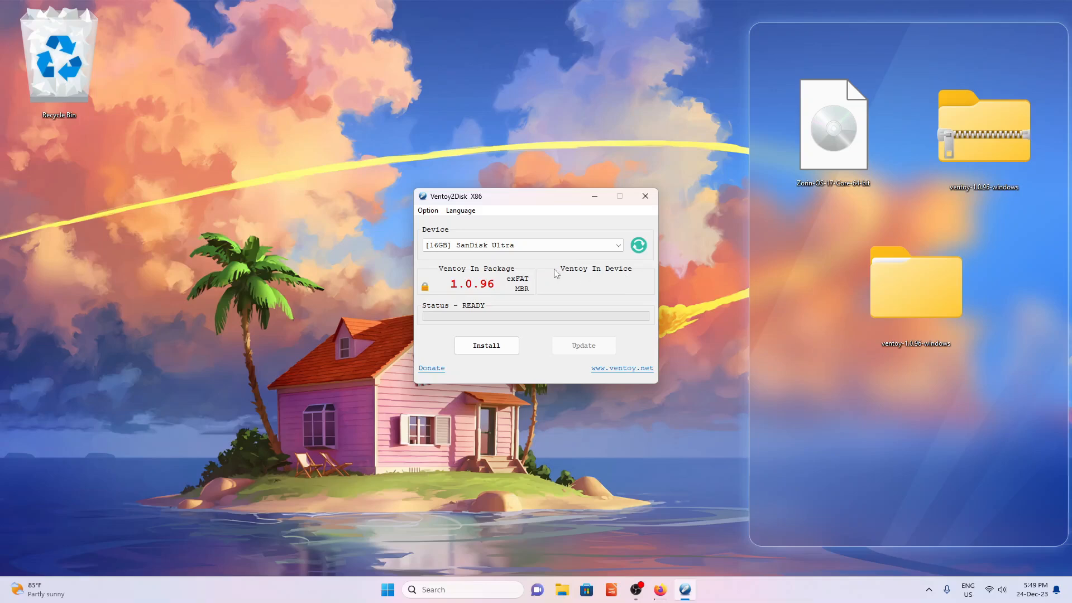
- Show Ventoy2Disk's Partition Style choices, with MBR currently ticked and GPT available
left_click(436, 213)
mouse_move(483, 236)
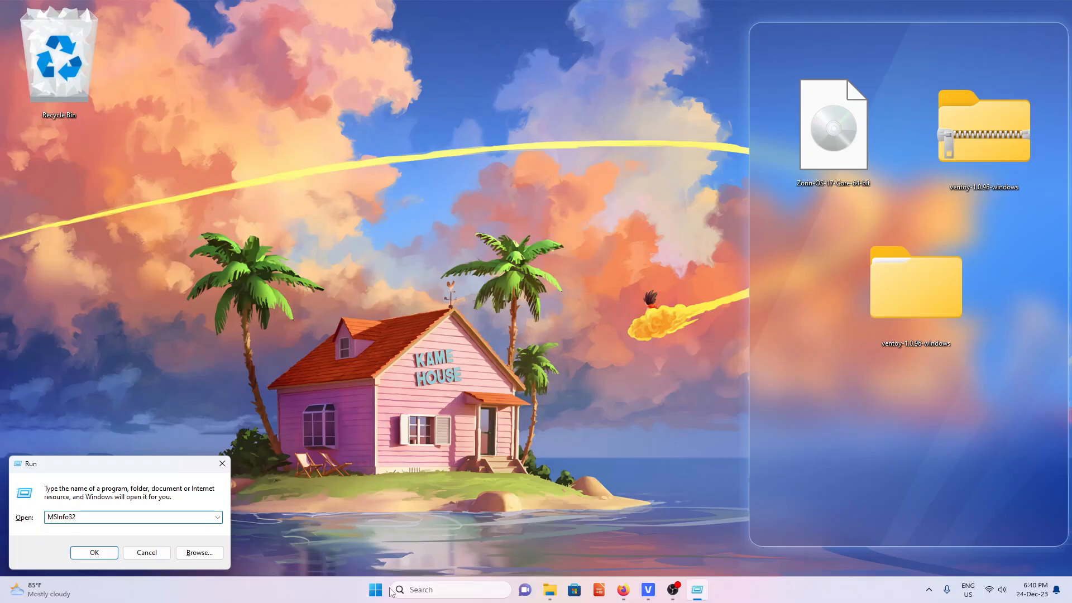
- Run msinfo32 and confirm System Summary lists BIOS Mode as UEFI
key("Return")
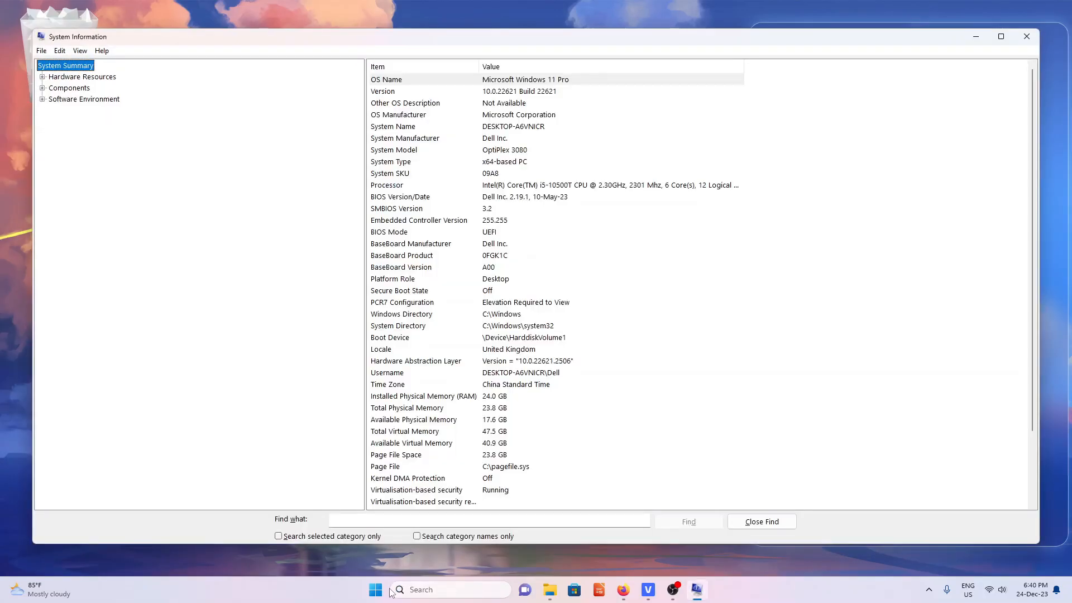
left_click(405, 235)
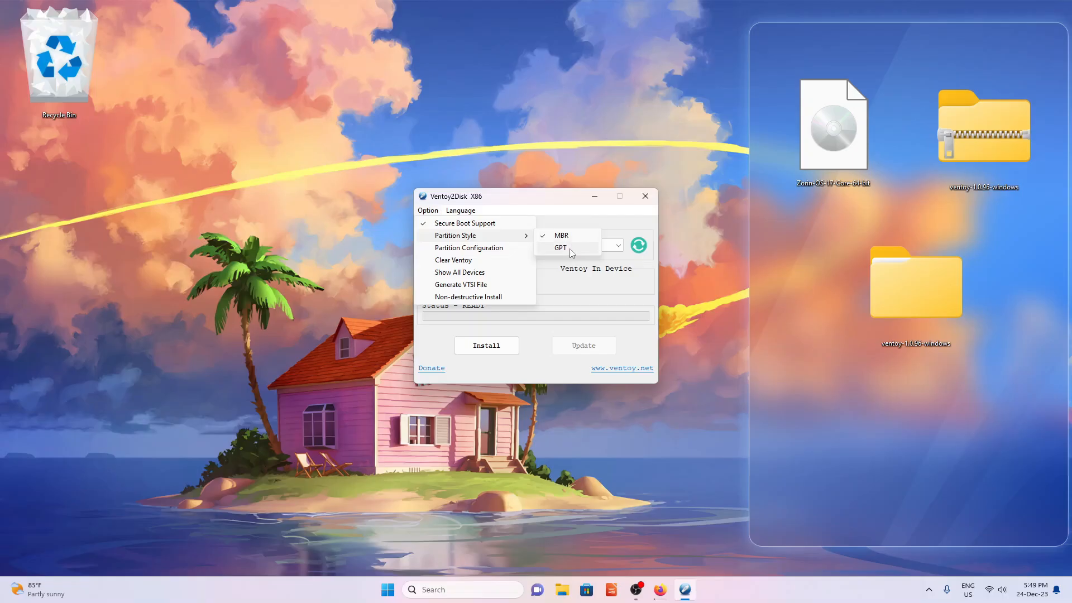
- Switch to GPT and install Ventoy 1.0.96 onto the 16GB SanDisk Ultra, accepting both format warnings
left_click(569, 249)
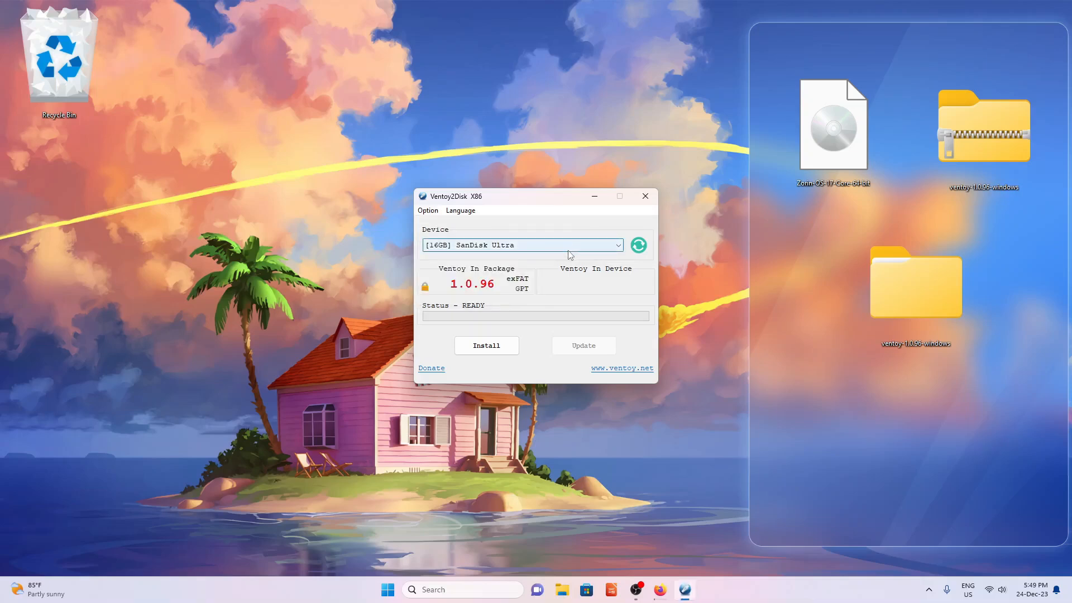
left_click(488, 347)
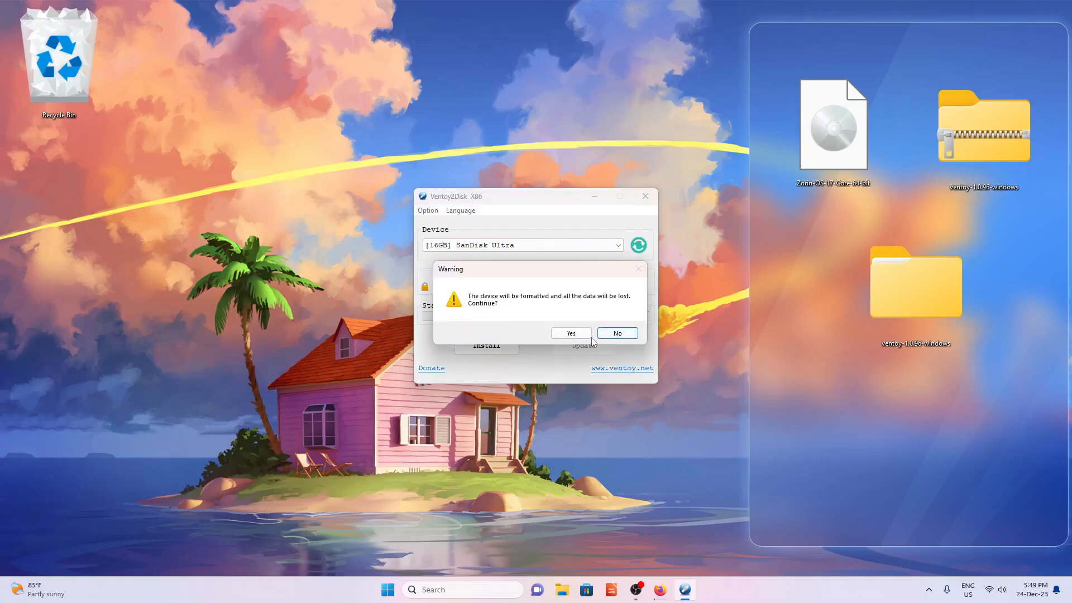
left_click(588, 338)
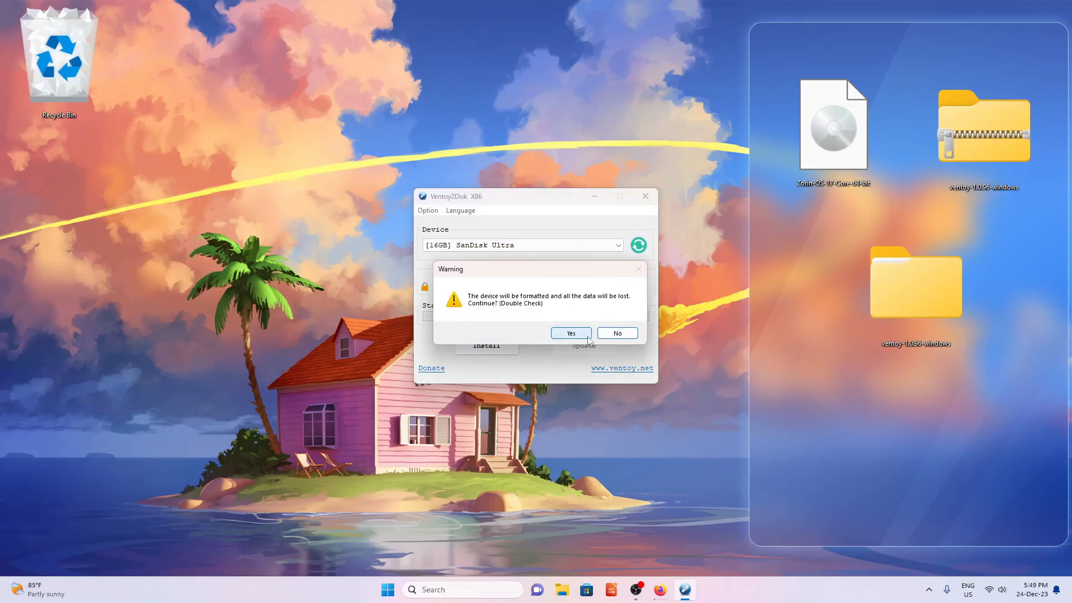
left_click(587, 335)
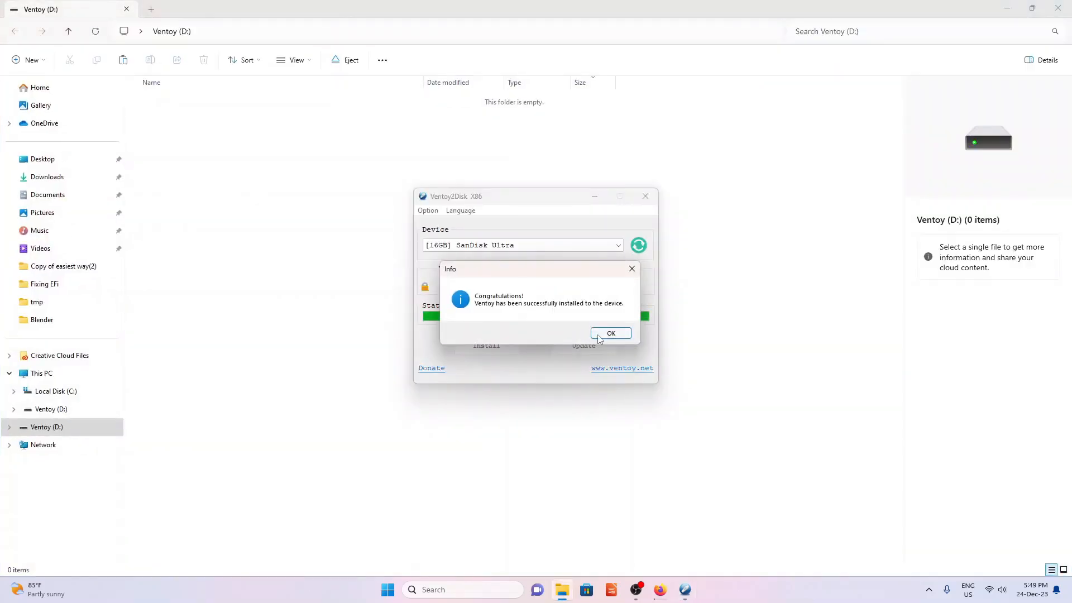
- Close Ventoy2Disk and copy the Zorin-OS-17-Core-64-bit ISO onto the Ventoy (D:) drive
left_click(603, 333)
left_click(645, 198)
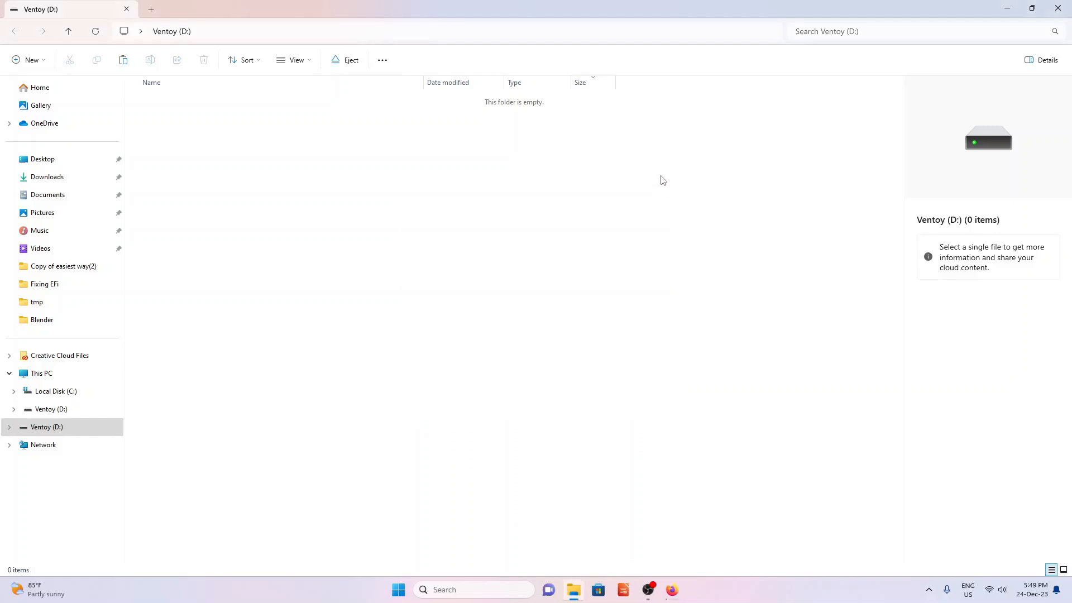
left_click_drag(765, 19, 692, 81)
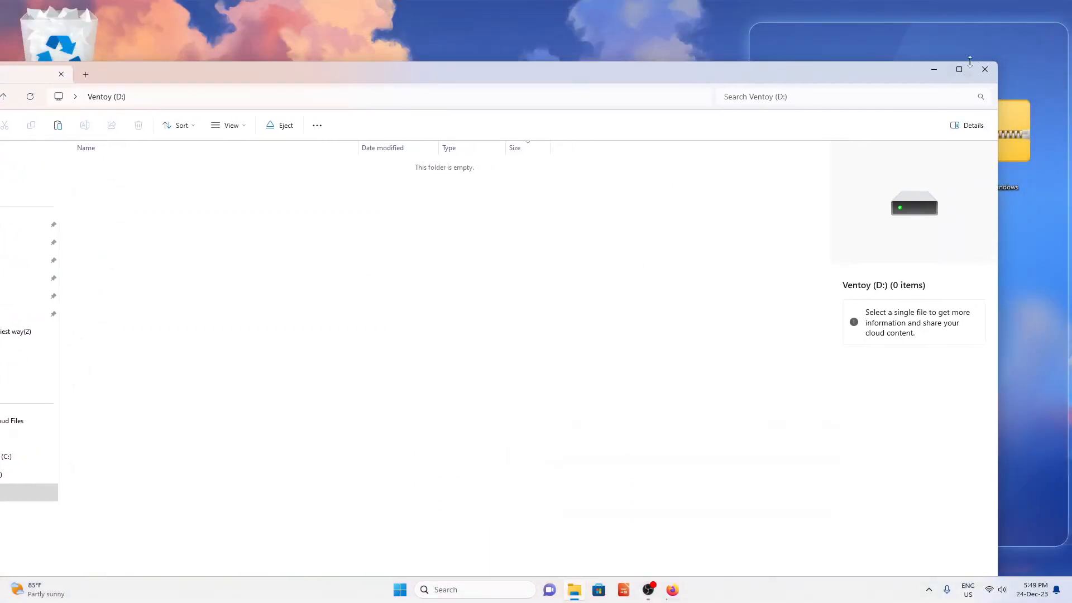
left_click_drag(995, 60, 562, 268)
left_click_drag(447, 279, 572, 75)
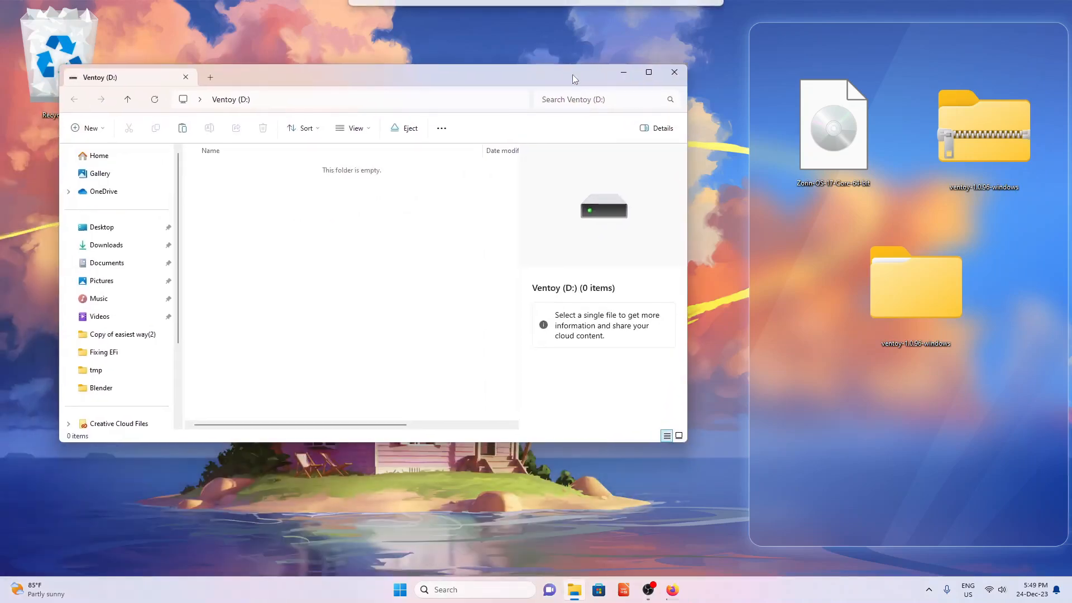
left_click_drag(822, 125, 389, 285)
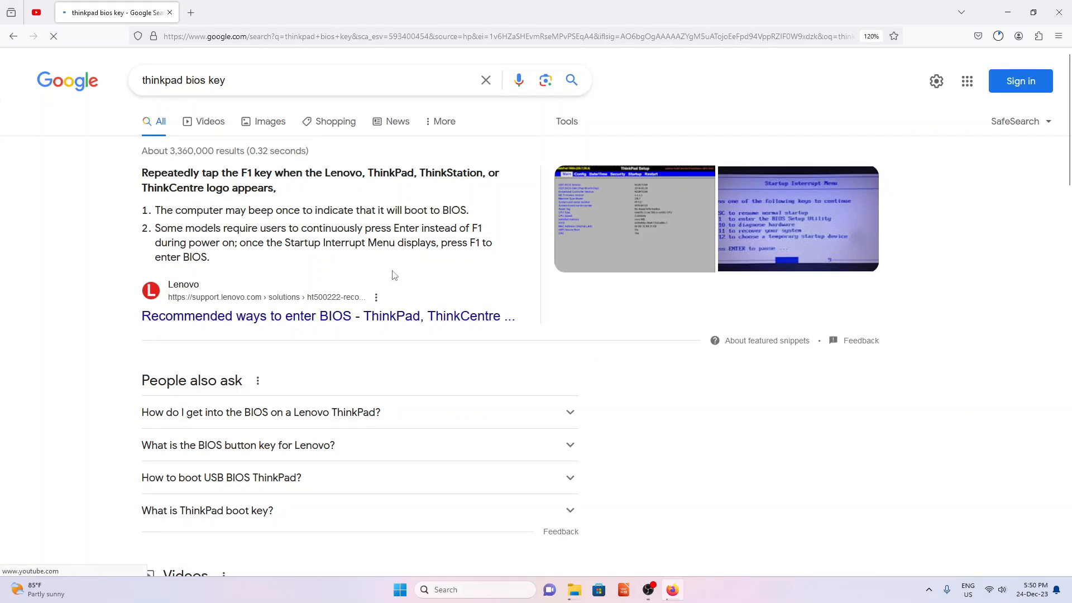
- Highlight F1 as the ThinkPad BIOS key in Google's featured answer
left_click_drag(241, 172, 254, 171)
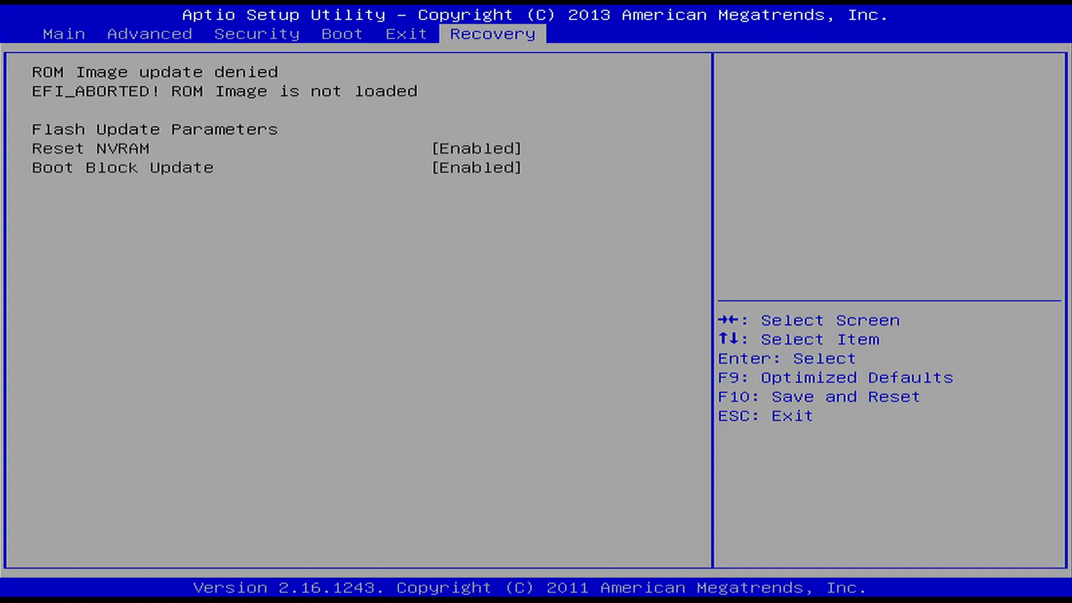
- Move to the Main page of the Aptio Setup Utility BIOS
key("Left")
key("Left")
key("Left")
key("Left")
key("Left")
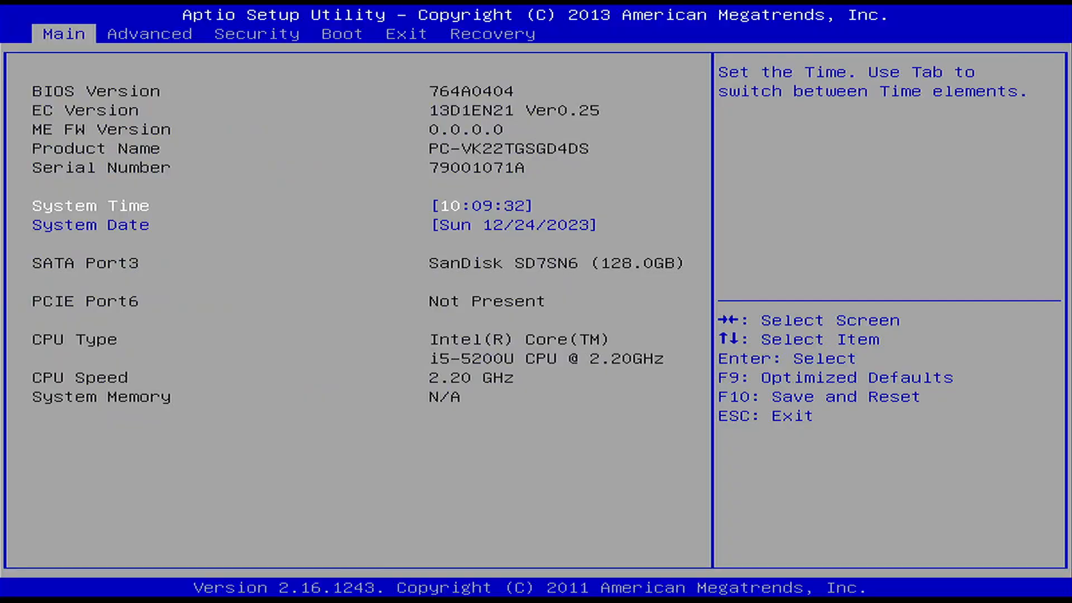
- Load the optimized default BIOS settings from the Save & Exit page
key("Right")
key("Right")
key("Right")
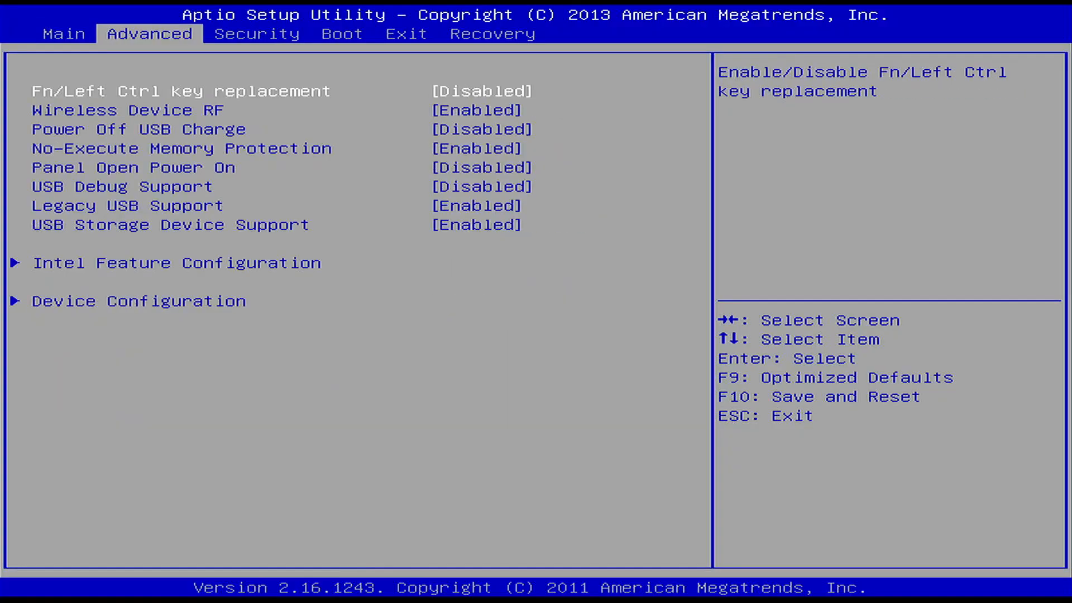
key("Right")
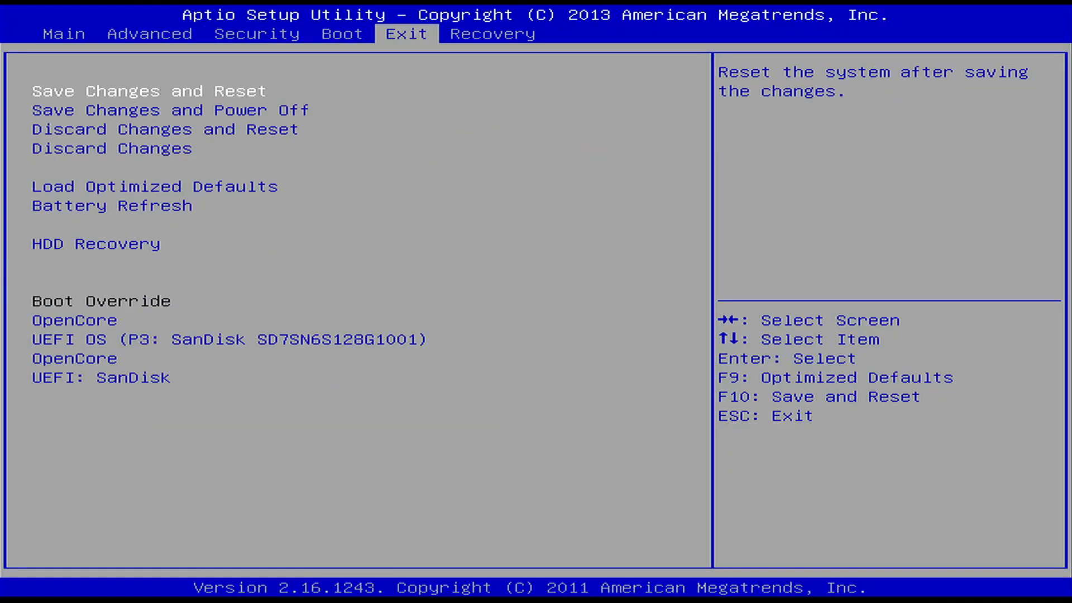
key("Down")
- Set the 1st Boot device to USB Hard Disk:UEFI: SanDisk
key("Down")
key("Down")
key("Down")
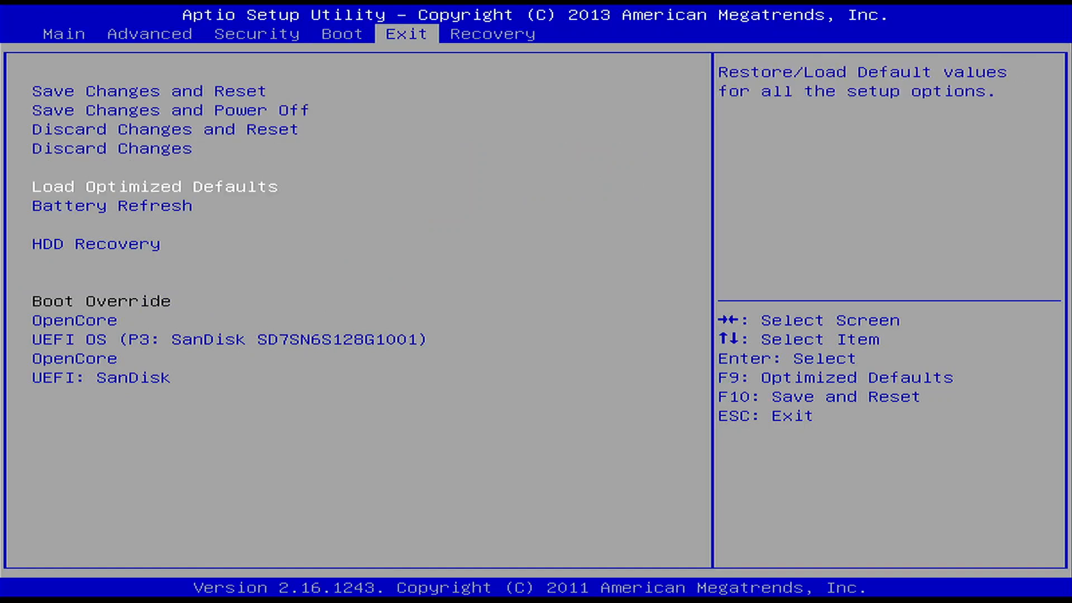
key("Return")
key("Return")
key("Left")
key("Down")
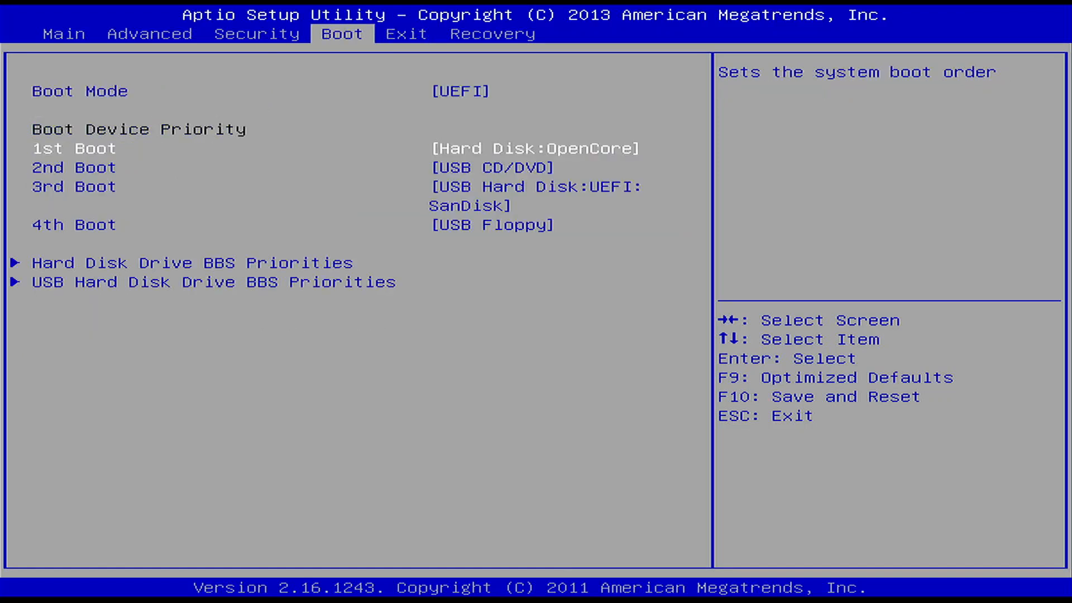
key("Return")
key("Down")
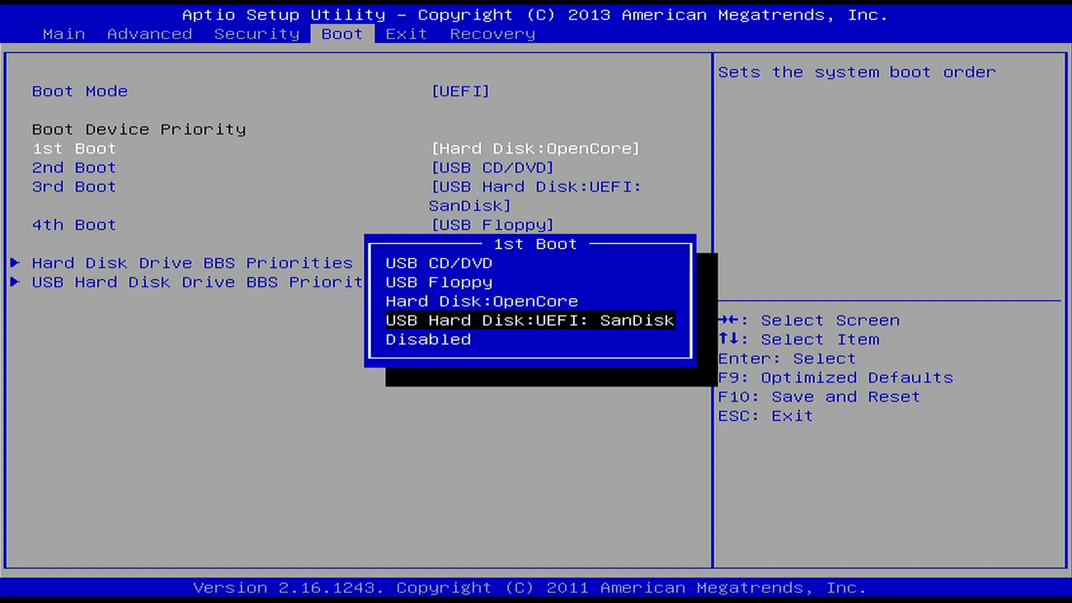
key("Return")
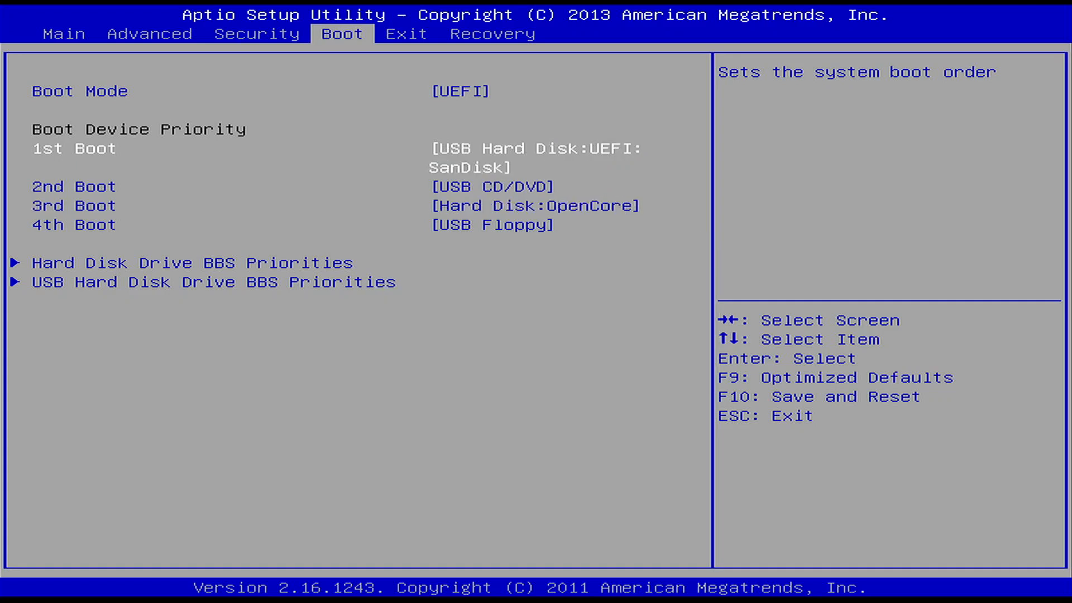
- Set Secure Boot to Disabled on the Security page
key("Left")
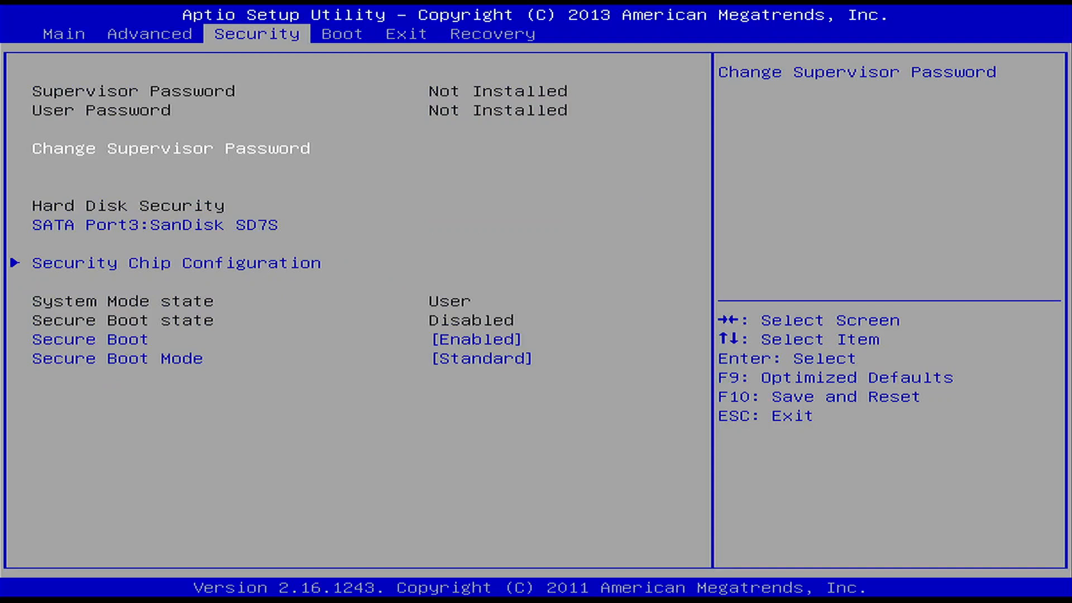
key("Down")
key("Down")
key("Down")
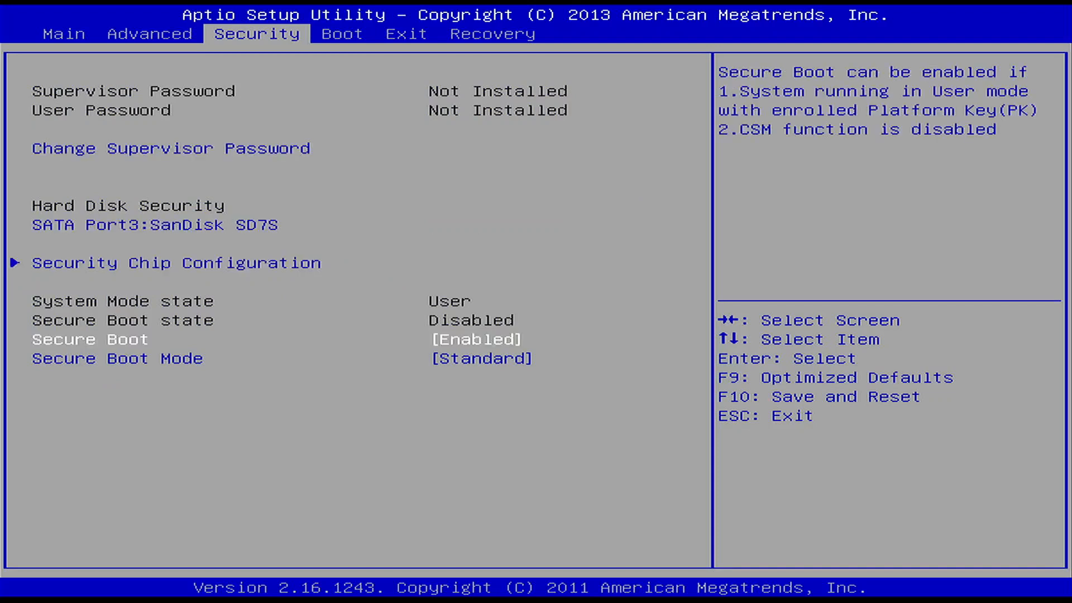
key("Return")
key("Up")
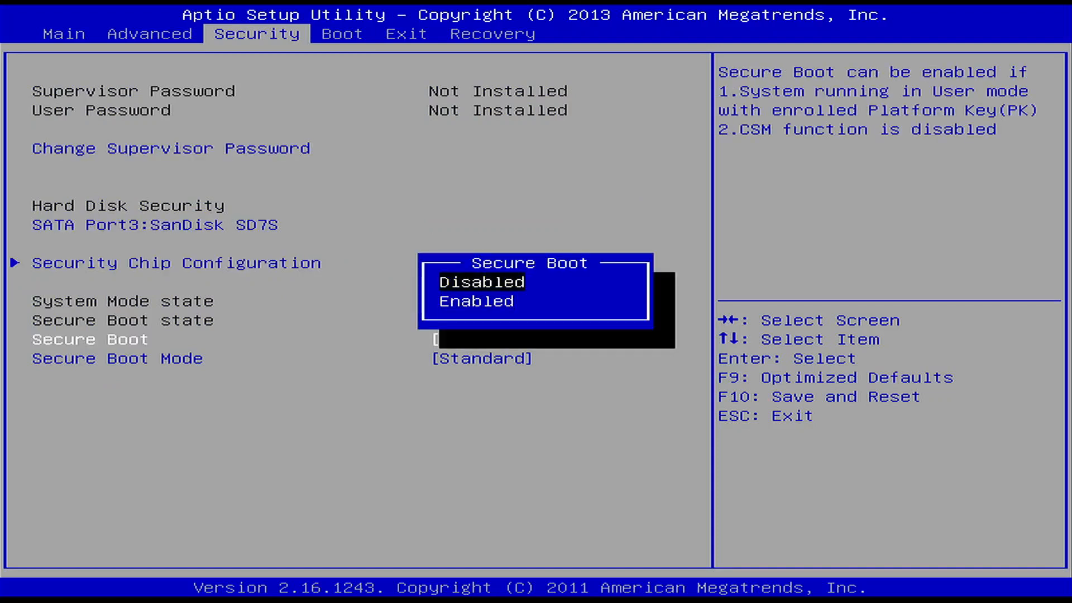
key("Return")
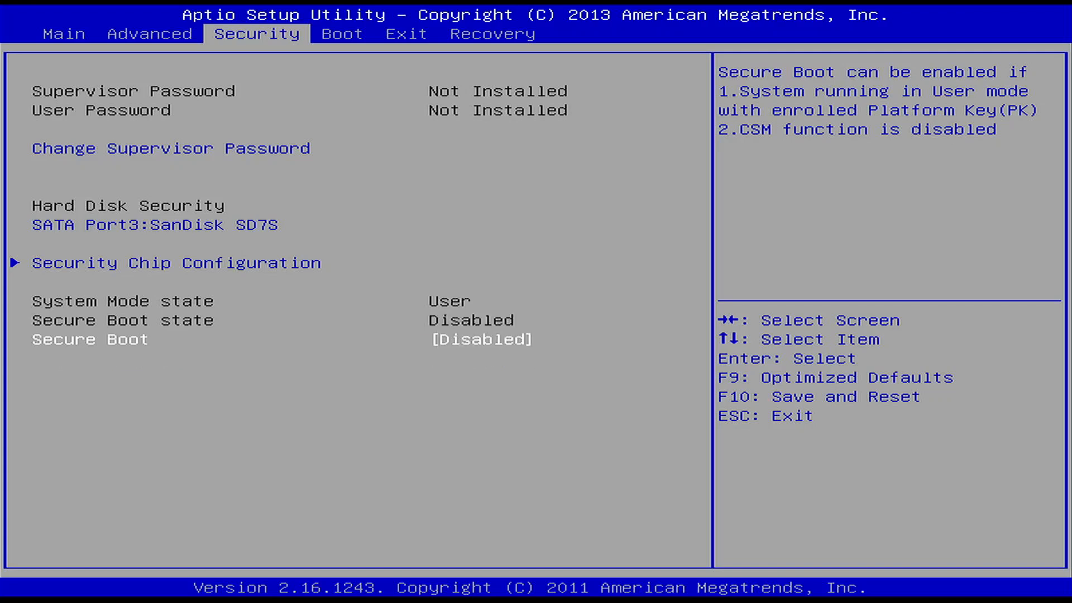
- Choose Save Changes and Reset to apply the BIOS settings and restart
key("Right")
key("Right")
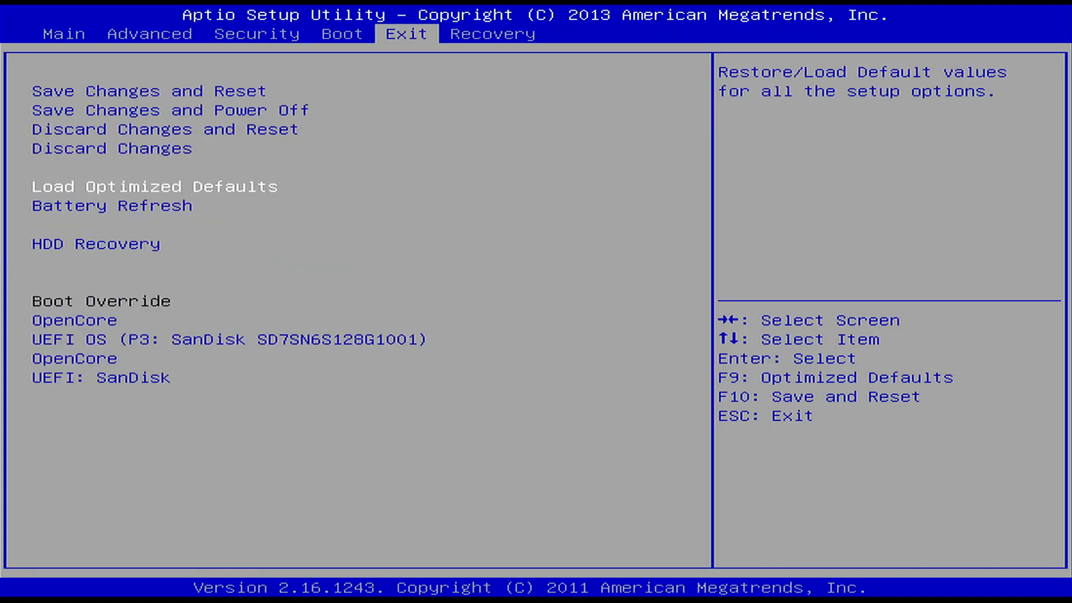
key("Up")
key("Up")
key("Up")
key("Up")
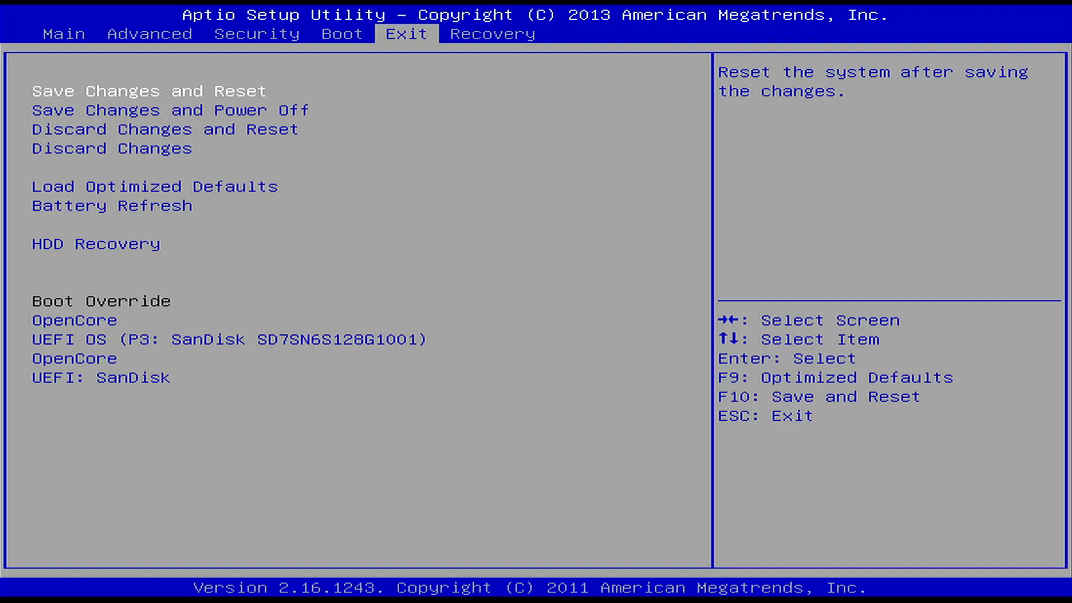
key("Return")
key("Return")
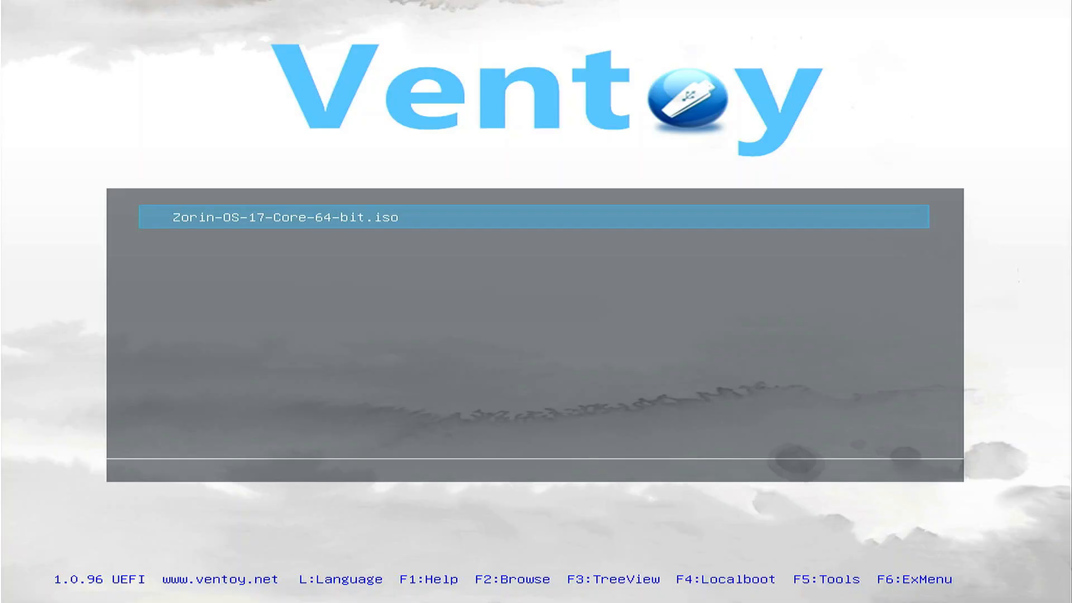
- Boot Zorin-OS-17-Core-64-bit.iso in normal mode into Try or Install Zorin OS, skipping the integrity check
key("Return")
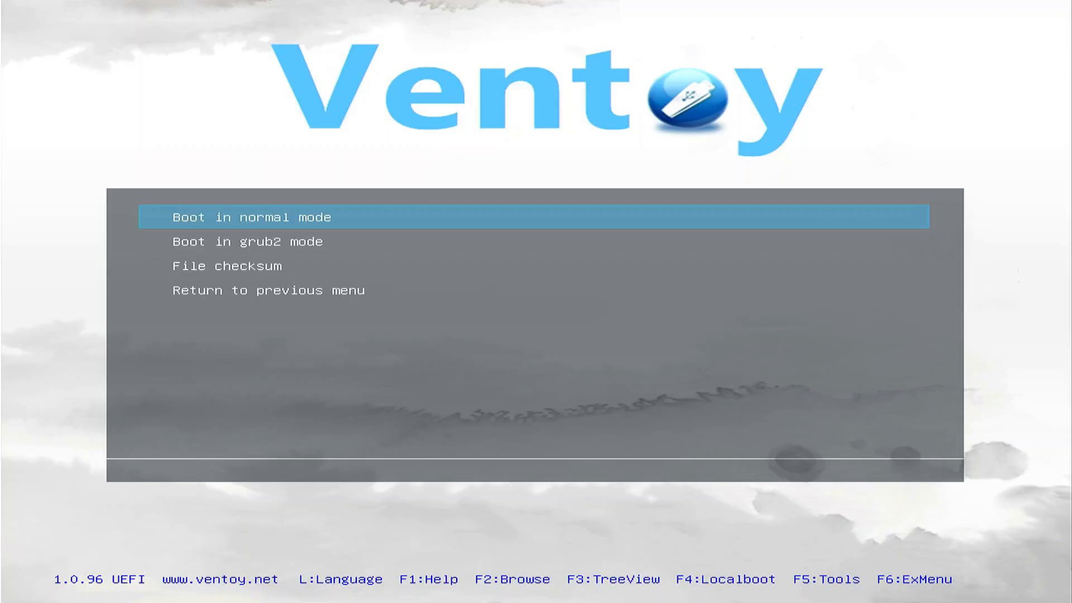
key("Return")
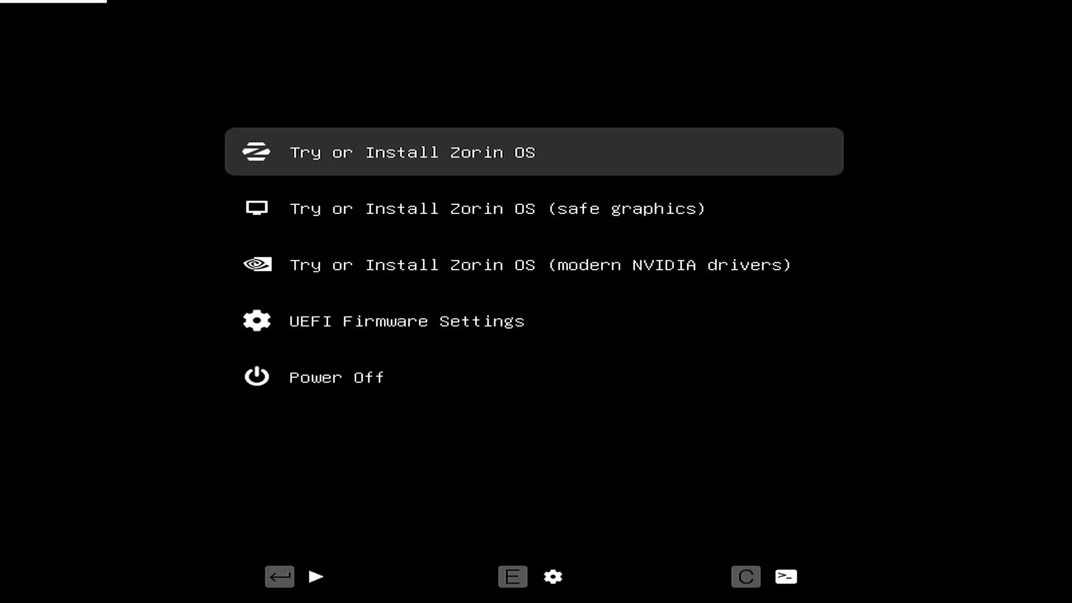
key("Return")
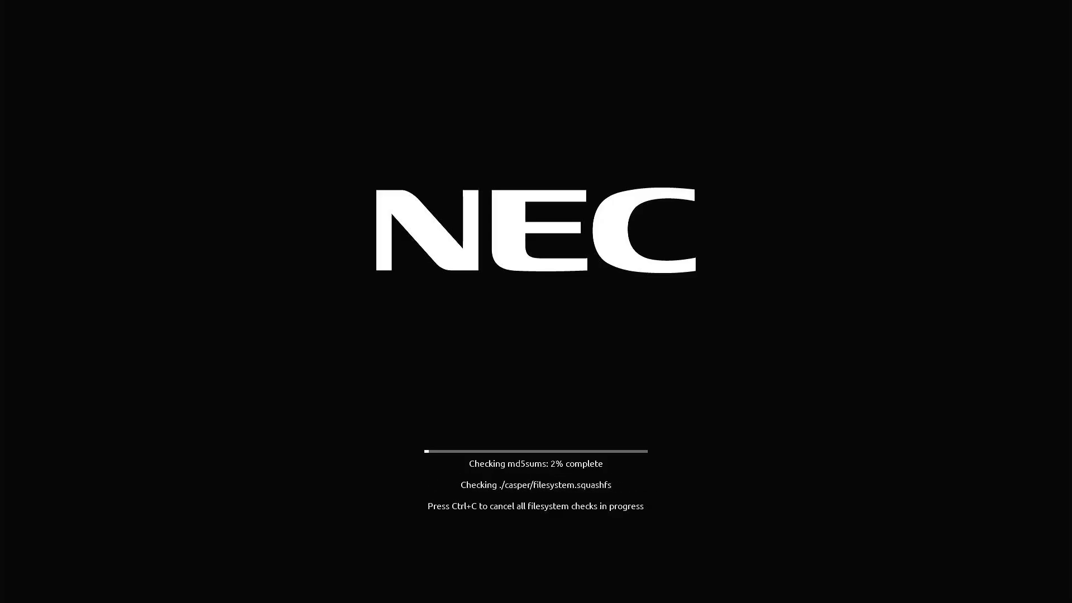
key("ctrl+c")
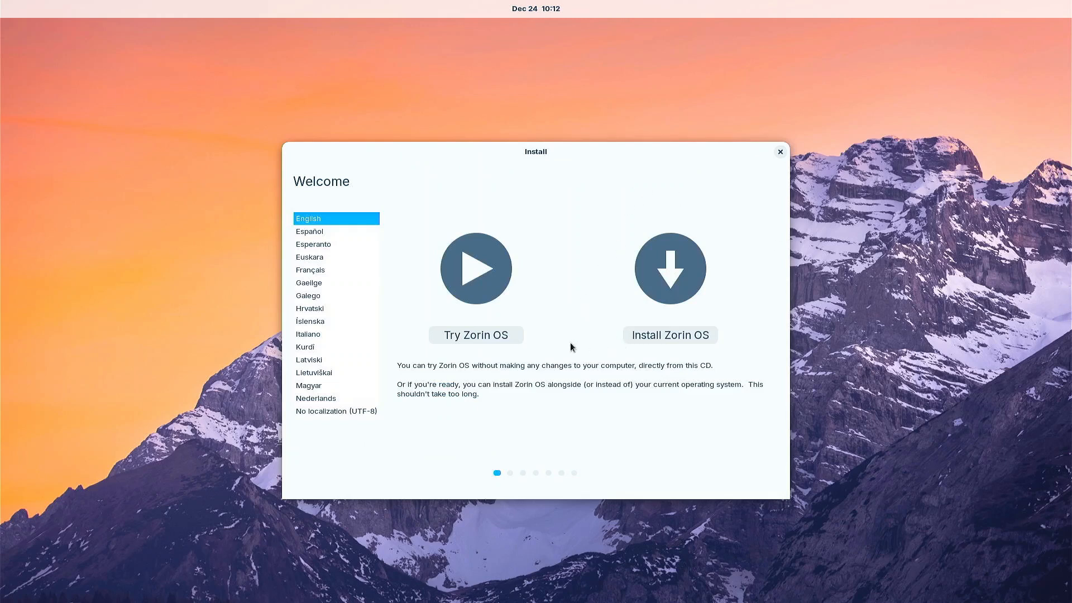
- Start the live session without installing, then expand and collapse the Wi-Fi network list
left_click(489, 339)
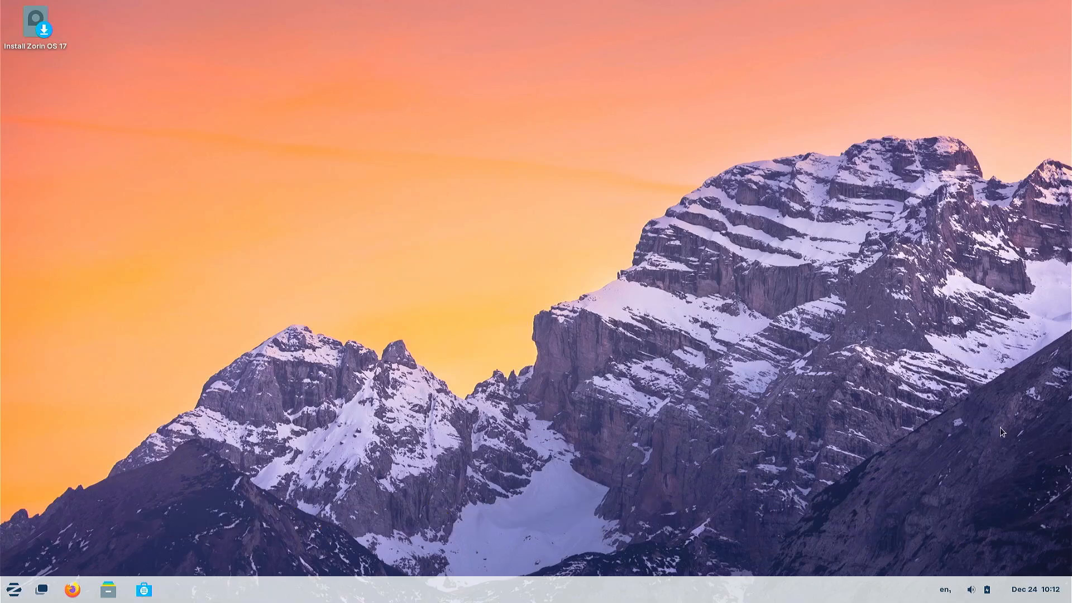
left_click(971, 593)
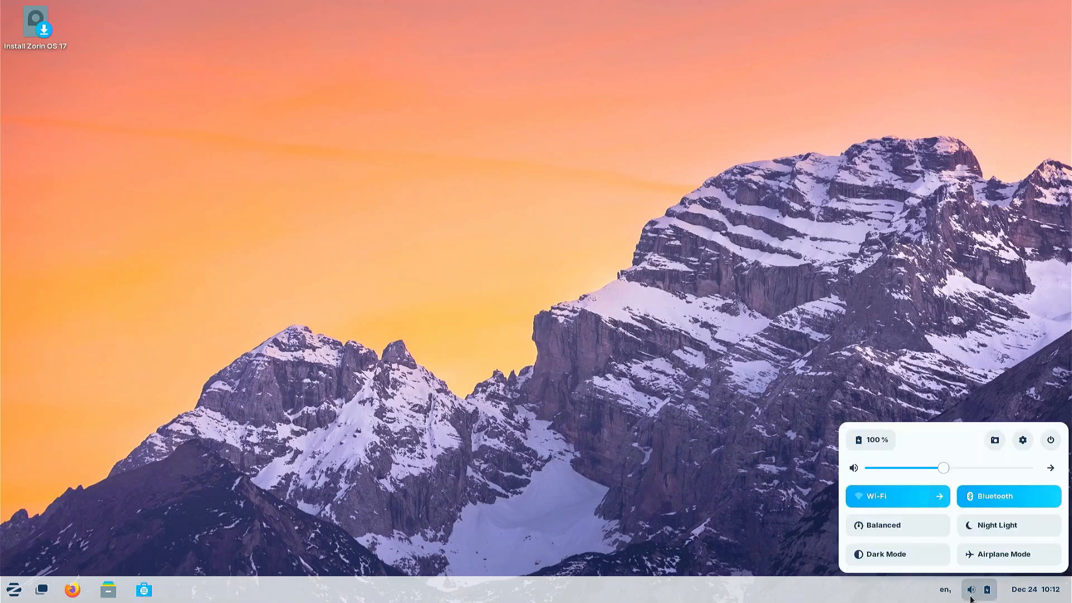
left_click(939, 501)
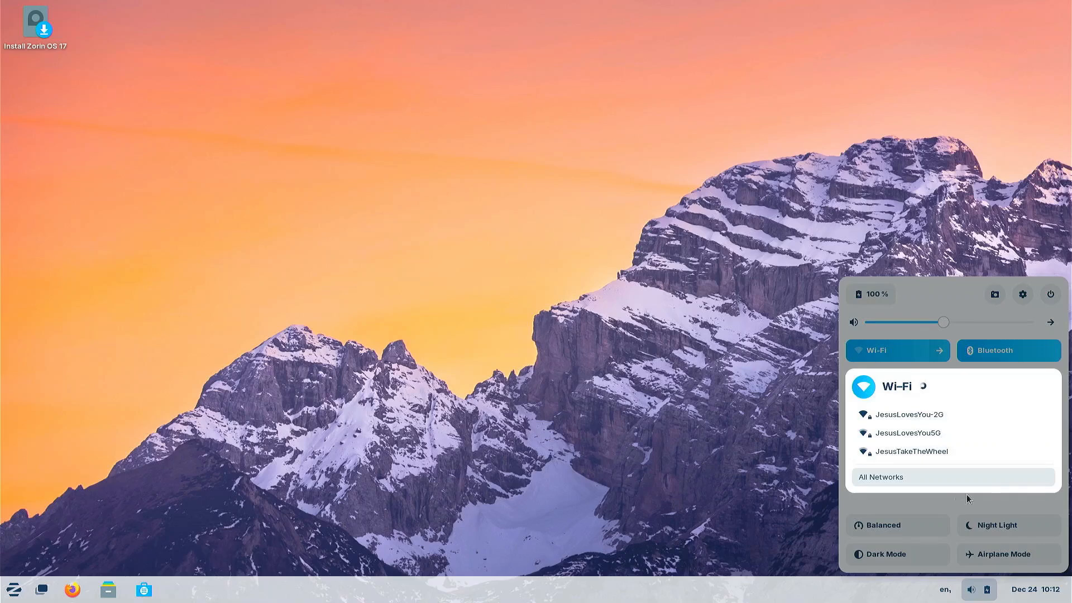
left_click(1025, 506)
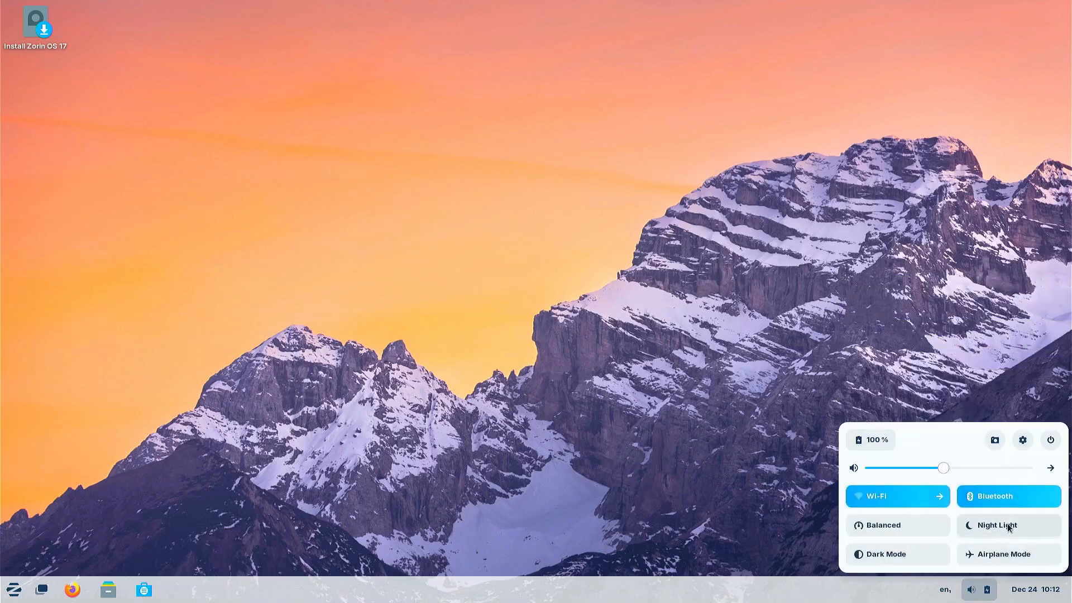
- Switch Night Light on and back off, then launch Settings
left_click(1008, 527)
left_click(1008, 527)
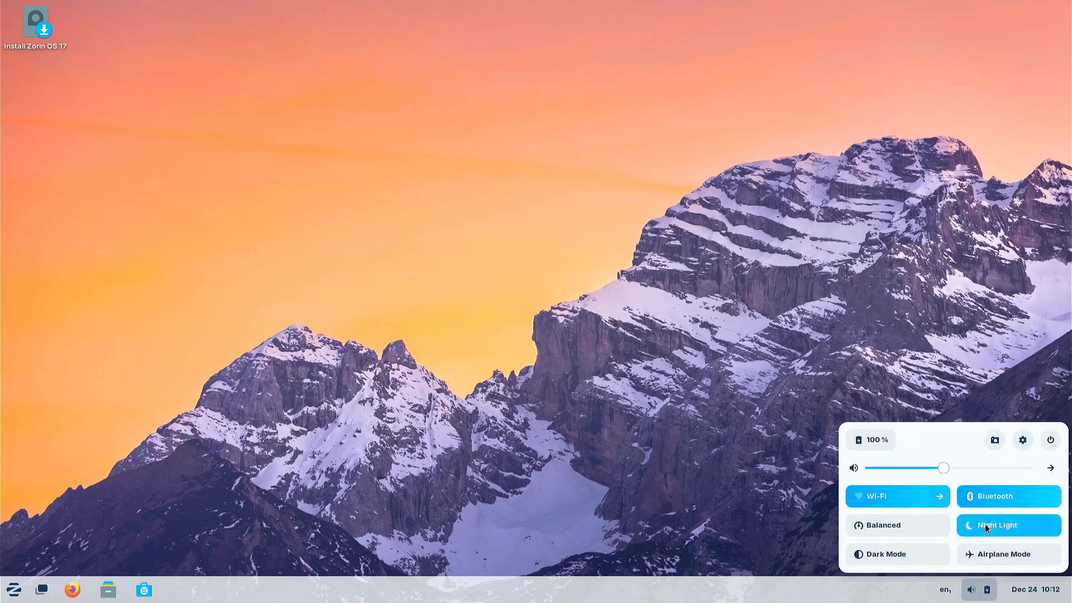
left_click(1023, 438)
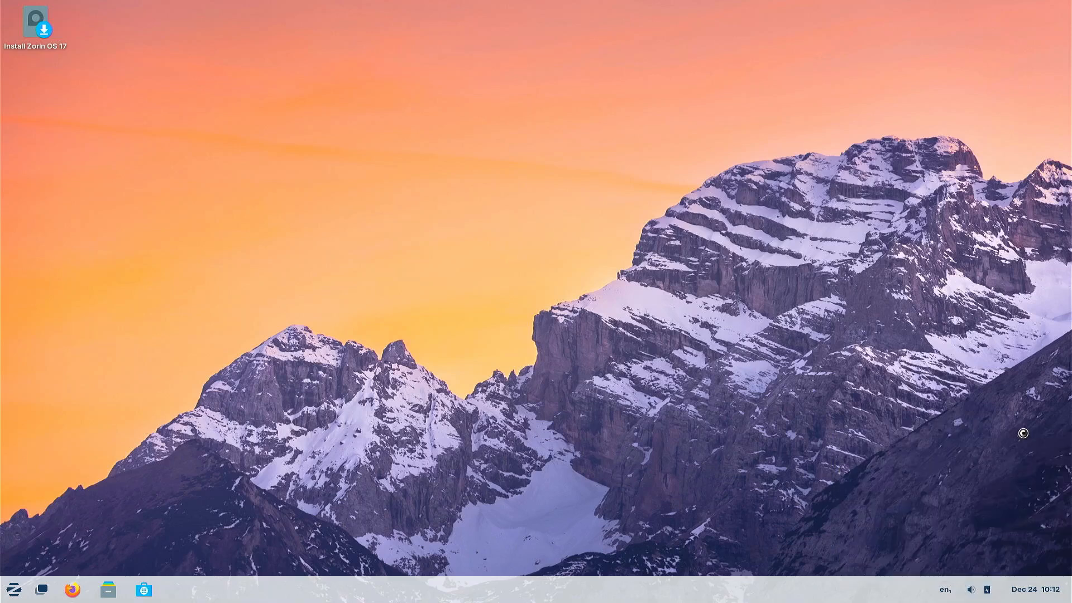
- Browse the Network, Bluetooth, Background, Notifications, Search and Multitasking settings pages
left_click(315, 158)
left_click(341, 189)
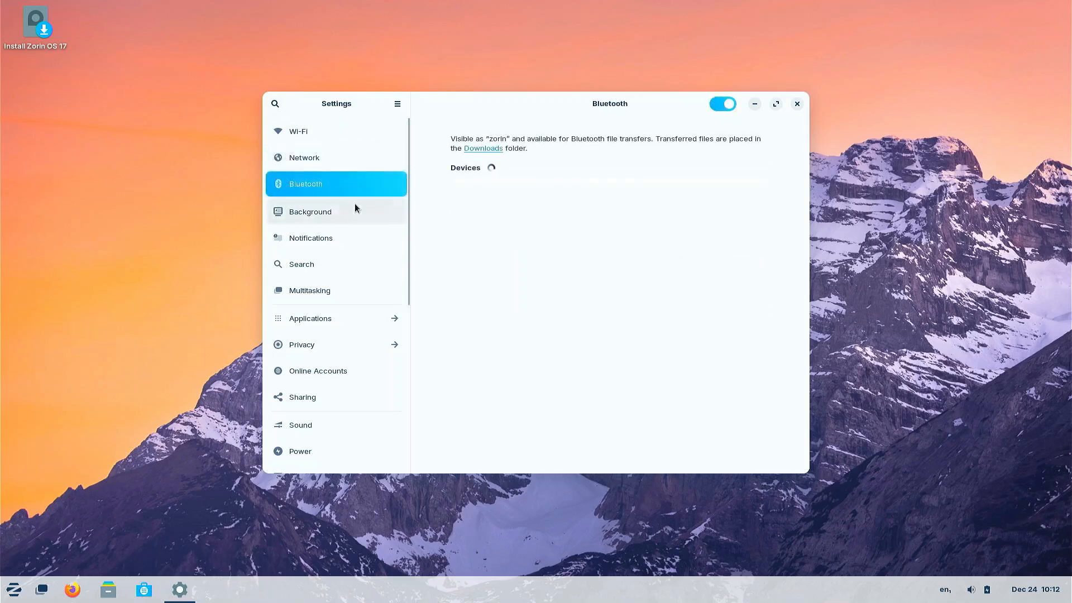
left_click(316, 215)
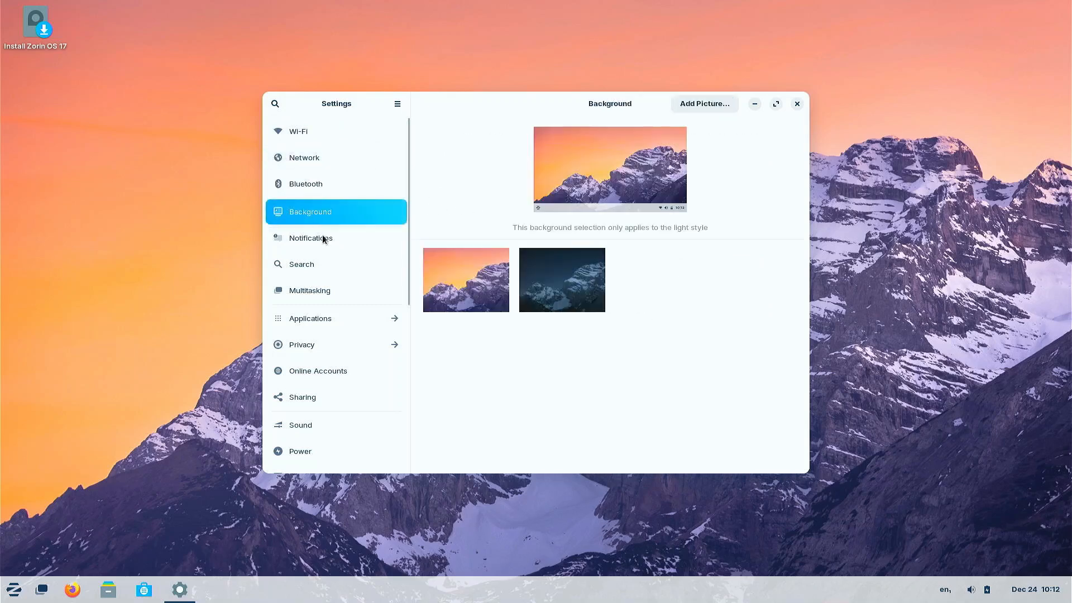
left_click(324, 239)
left_click(327, 263)
left_click(323, 291)
- View the Contacts app's settings, return to the main list, and close Settings
left_click(323, 319)
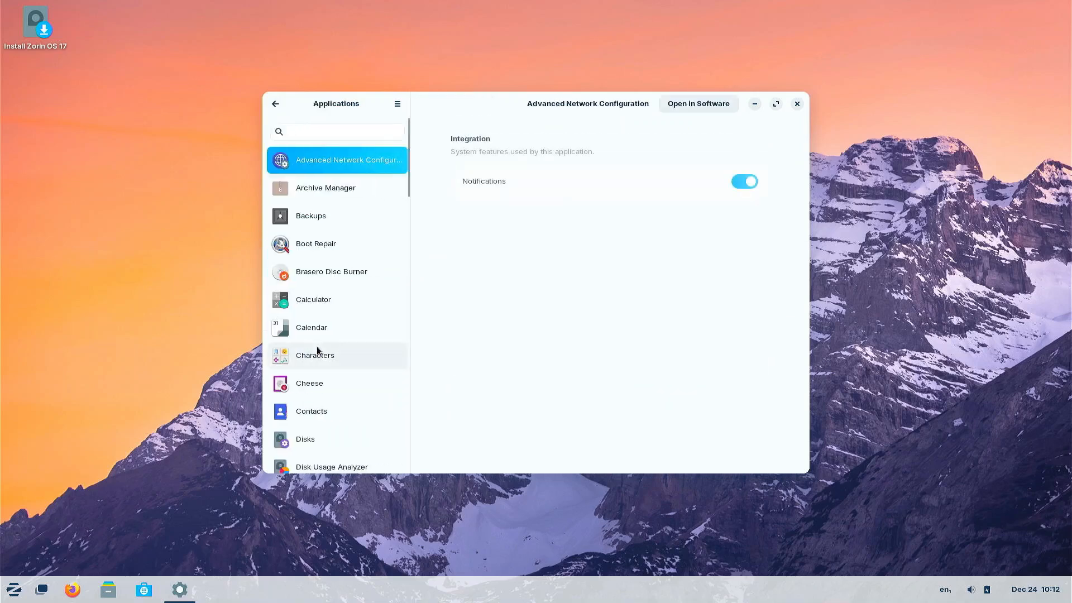
left_click(312, 402)
left_click(275, 103)
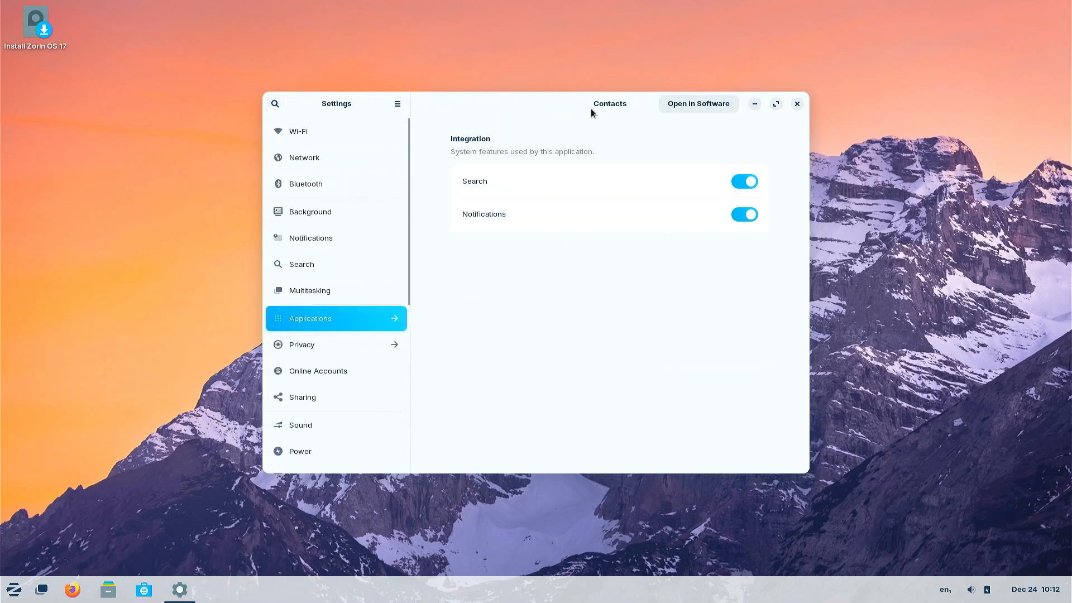
left_click(796, 105)
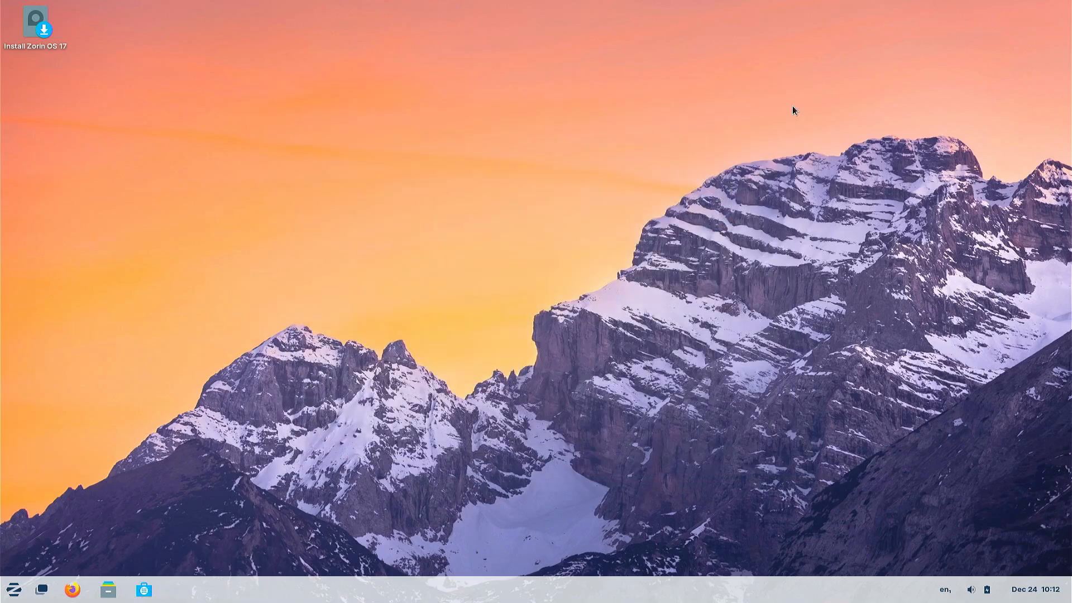
left_click(12, 591)
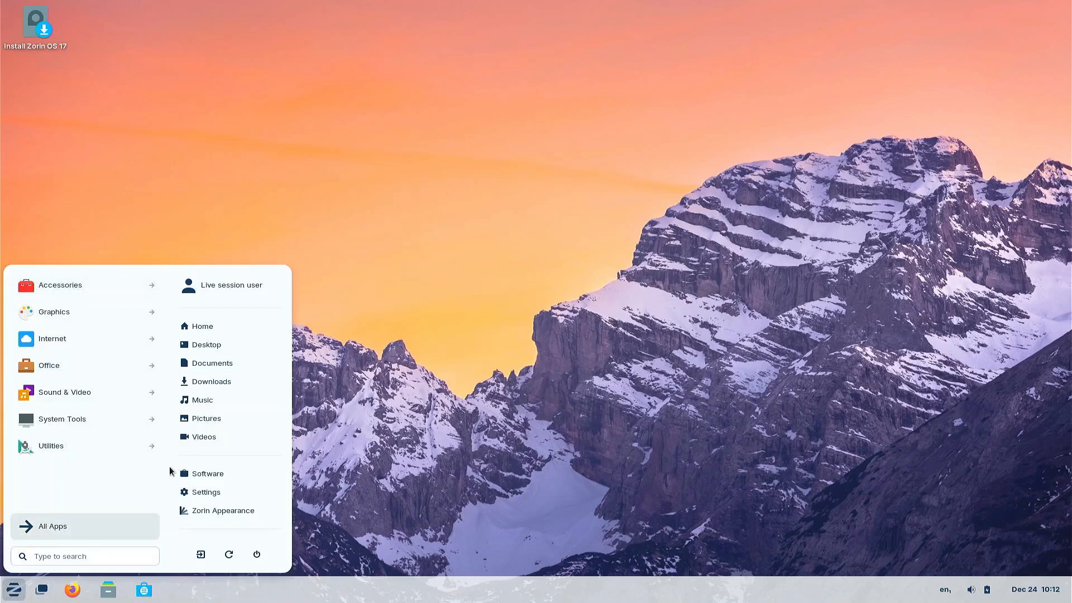
- Launch Zorin Appearance and switch the desktop to the centered-taskbar layout
left_click(221, 511)
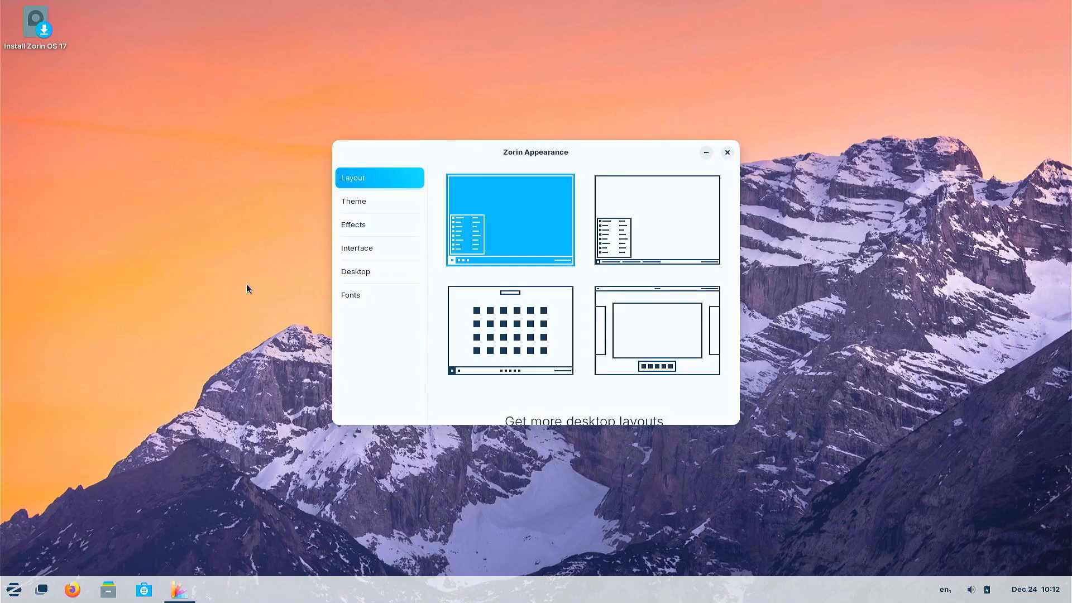
left_click(472, 318)
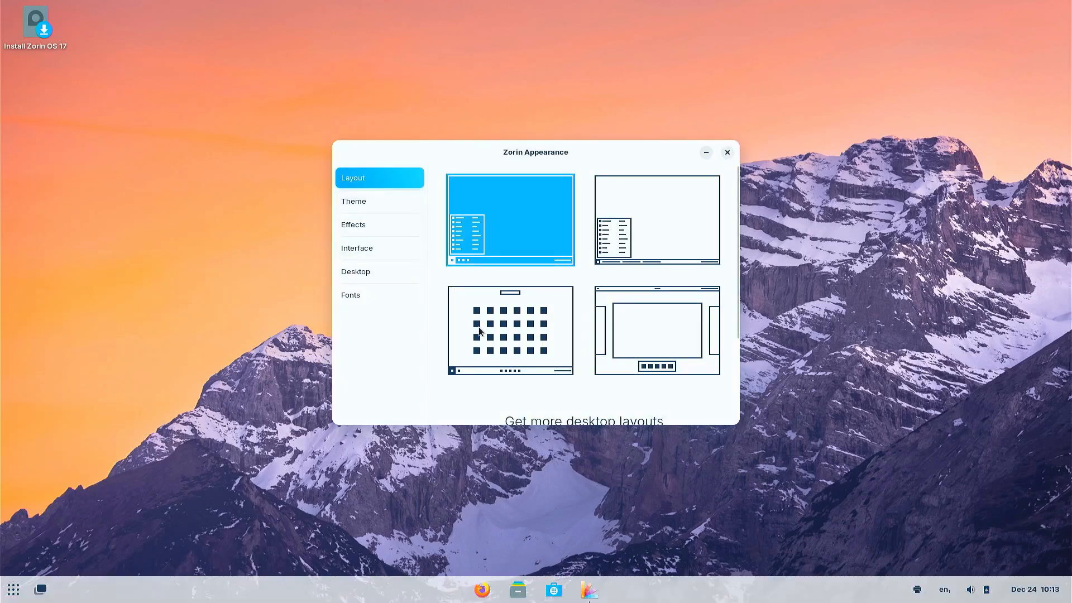
left_click(352, 201)
left_click(360, 227)
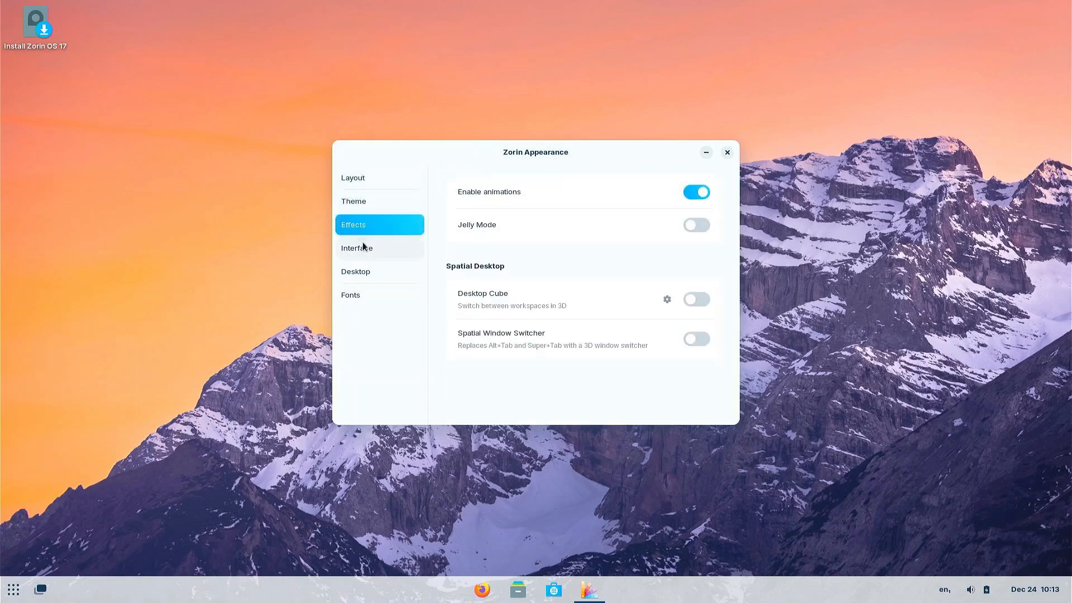
left_click(364, 249)
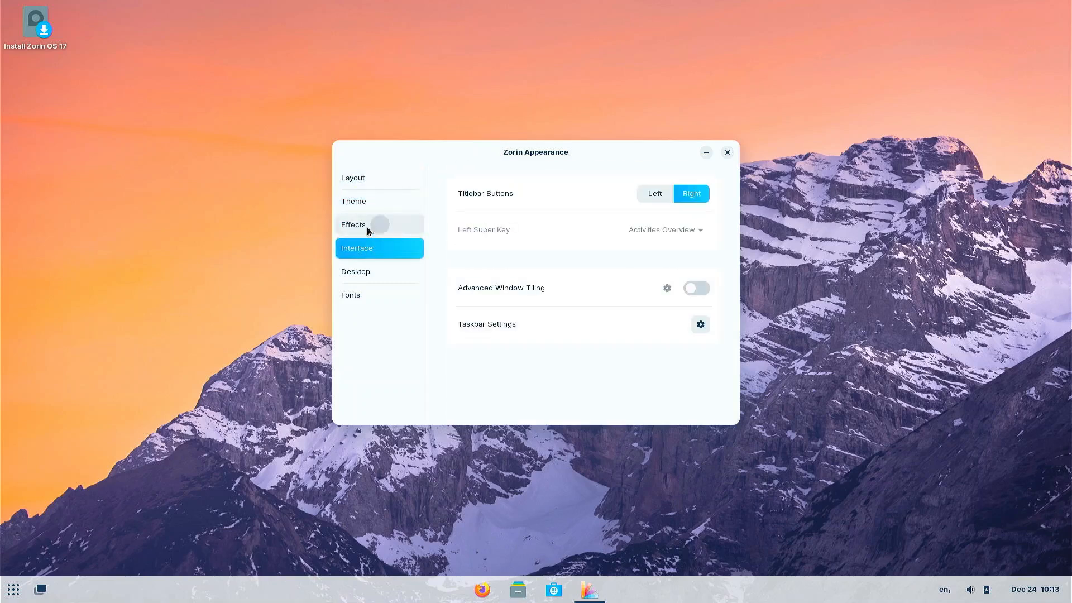
left_click(367, 227)
- Turn on Desktop Cube and Spatial Window Switcher, then browse the interface, desktop icon and font settings
left_click(698, 300)
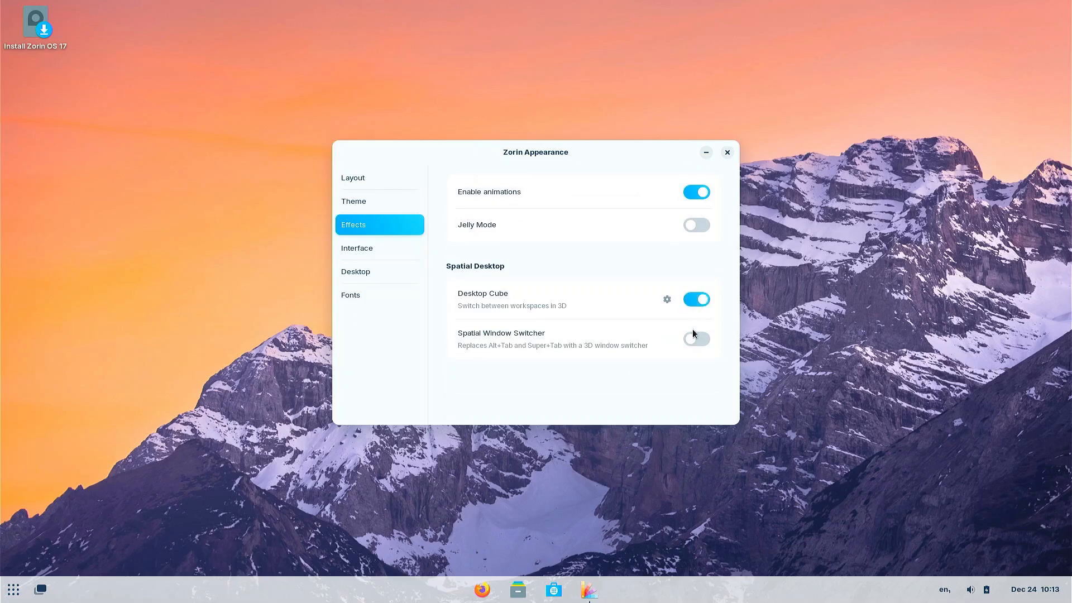
left_click(695, 340)
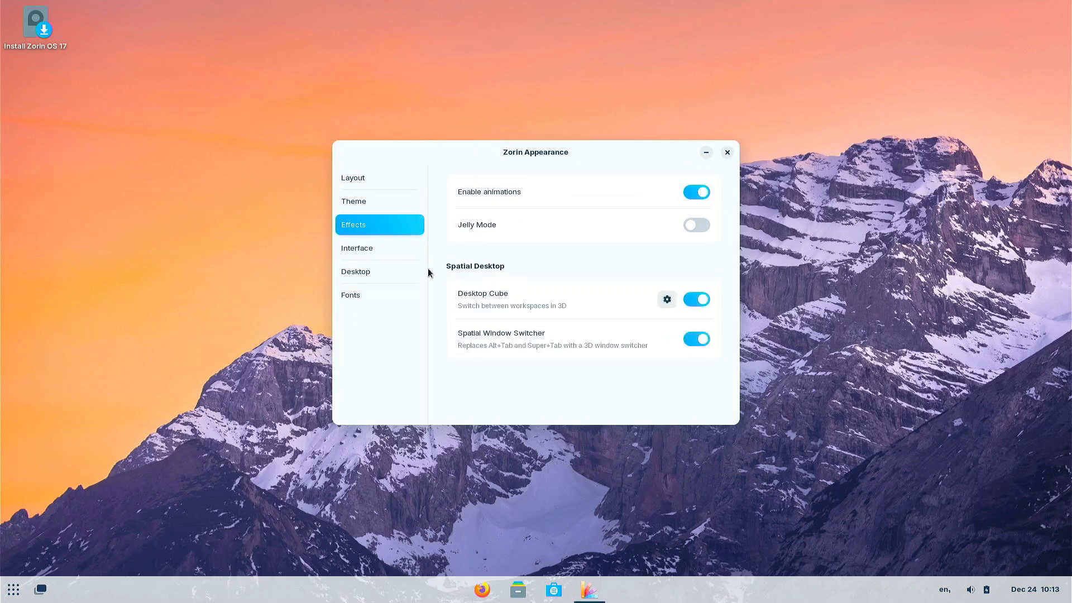
left_click(358, 254)
left_click(362, 272)
left_click(362, 295)
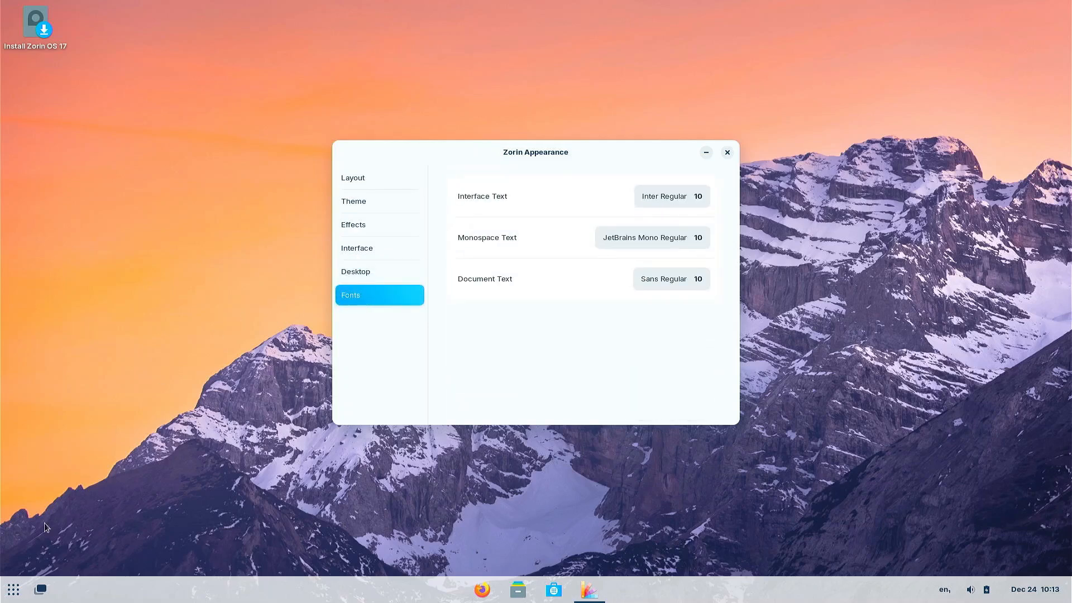
left_click(13, 590)
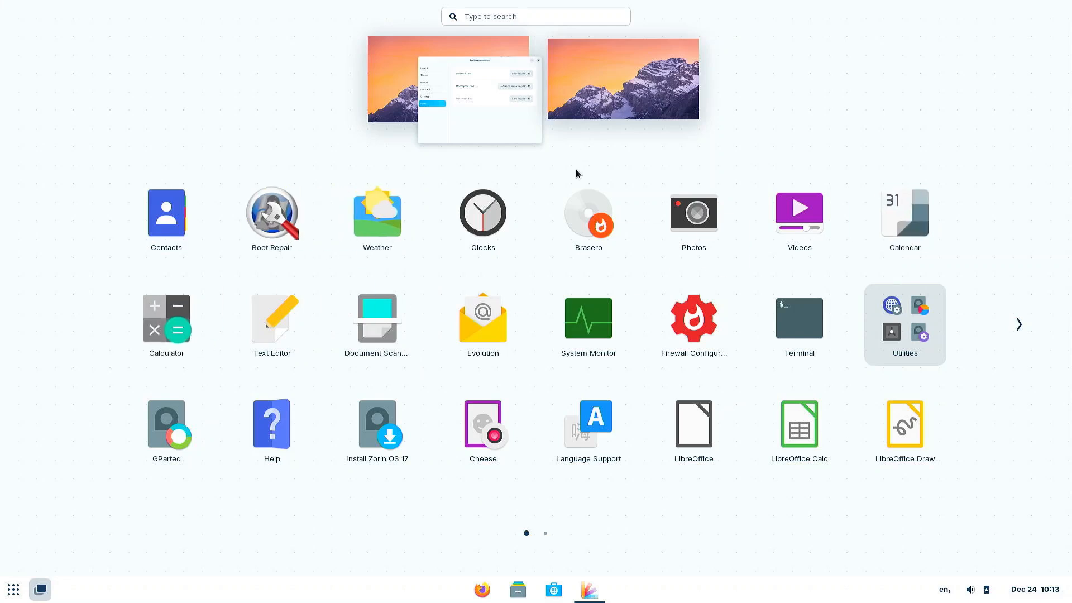
- Launch Clocks on workspace 2 and Text Editor on workspace 3, then rotate the cube to workspace 4
left_click_drag(479, 219, 618, 58)
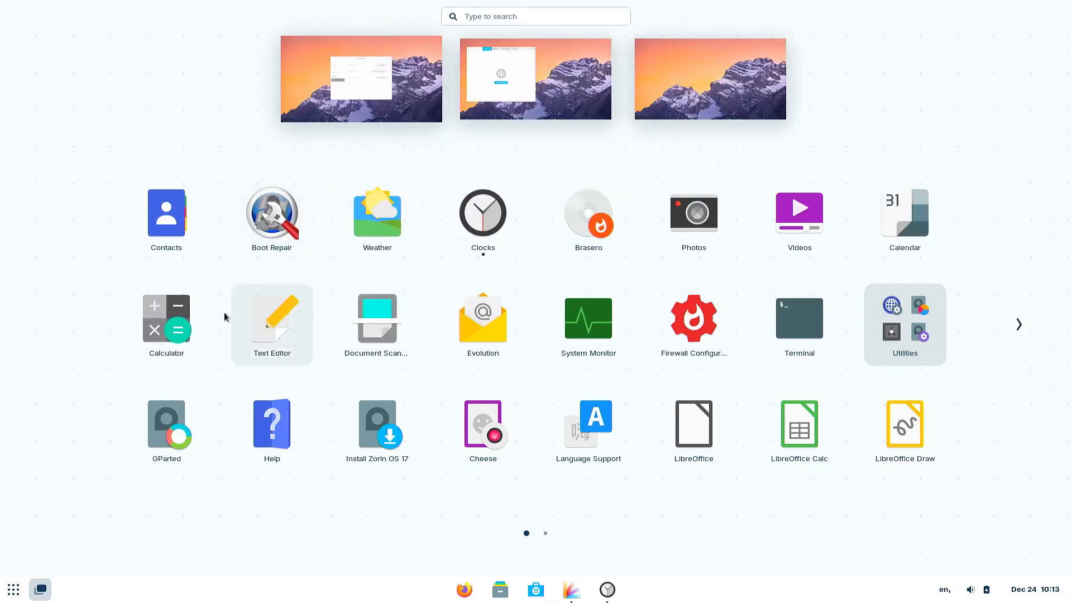
left_click_drag(268, 314, 731, 100)
left_click(641, 102)
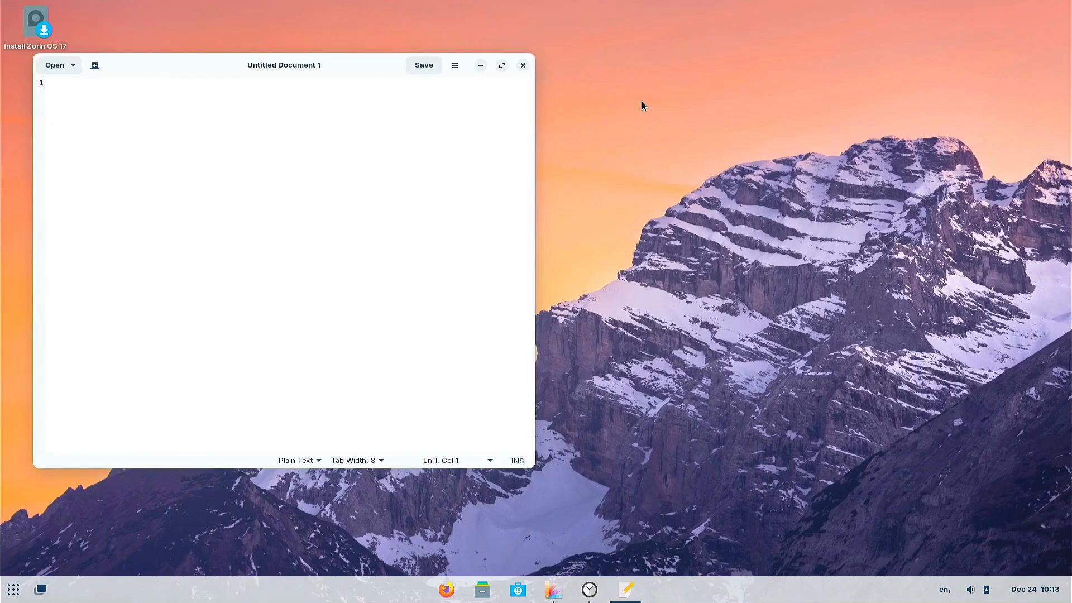
key("super")
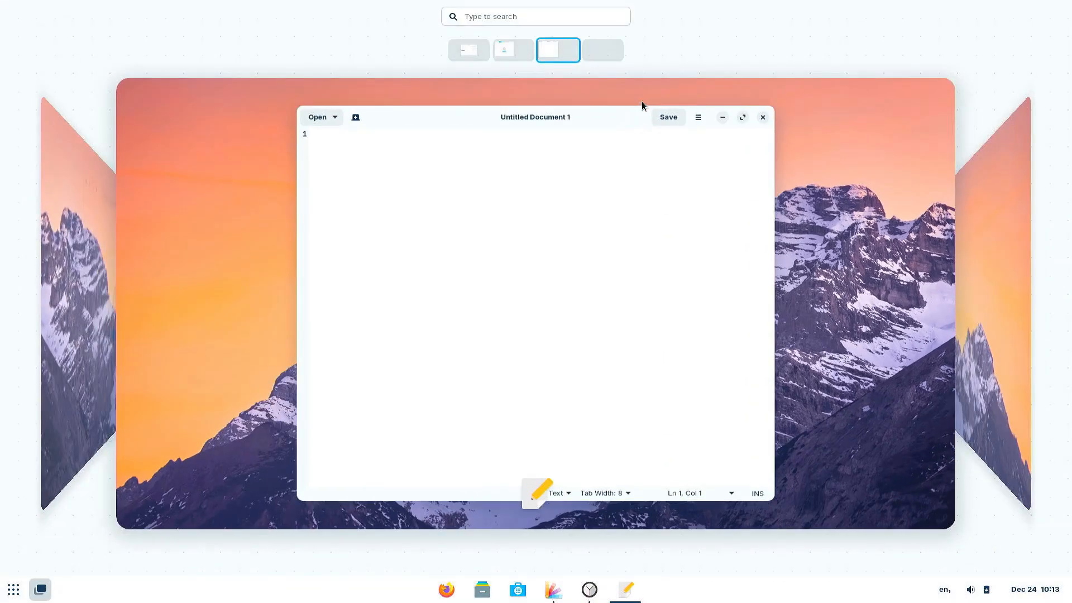
left_click_drag(802, 311, 644, 288)
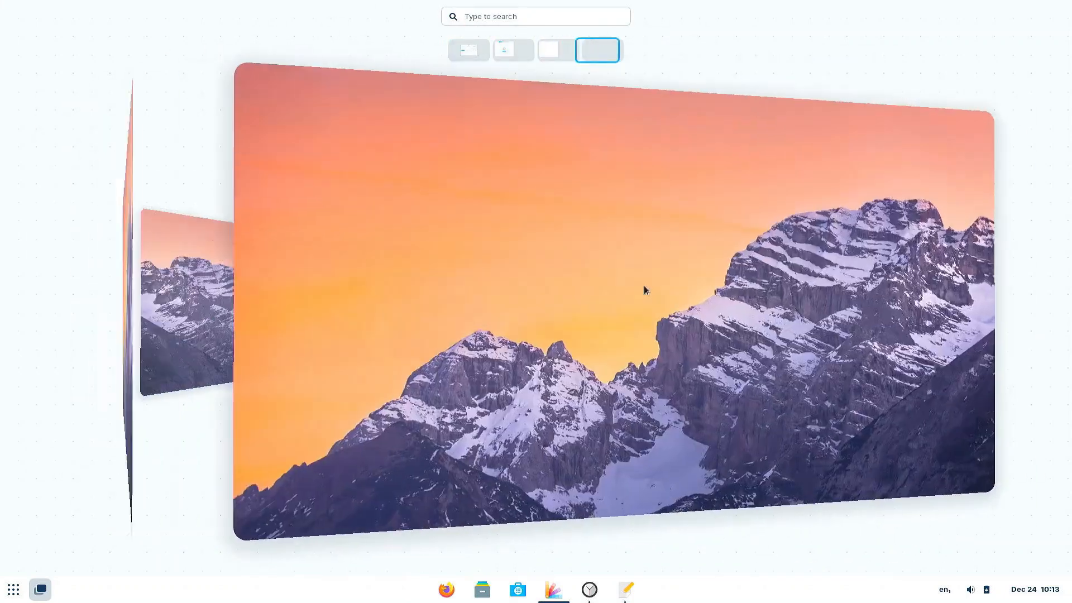
left_click(637, 347)
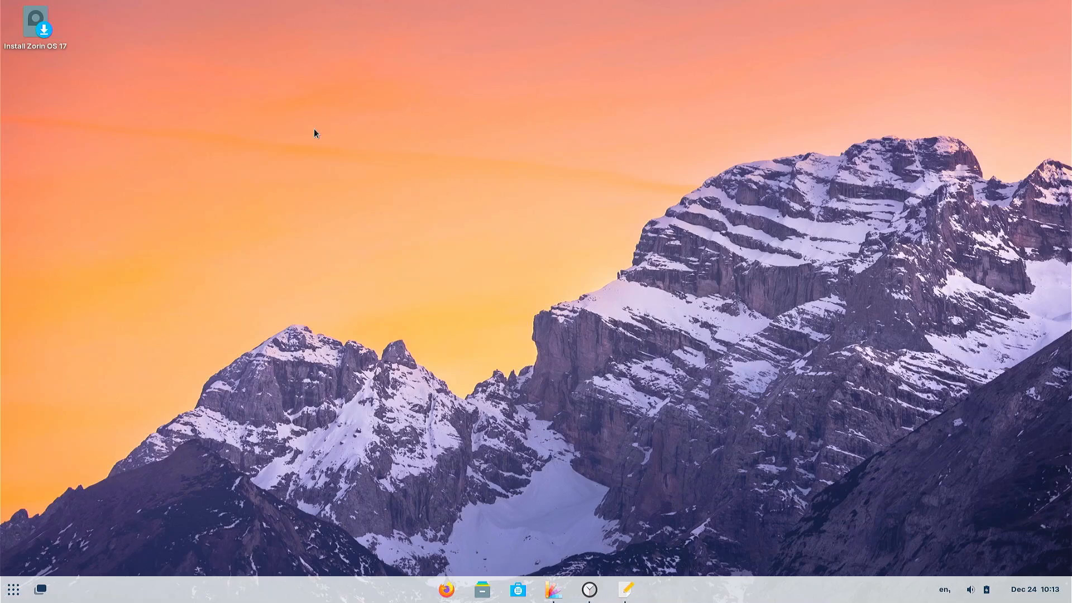
- Run the installer with English, English (US) keyboard, no Wi-Fi, default updates, and 'Something else' partitioning
double_click(62, 44)
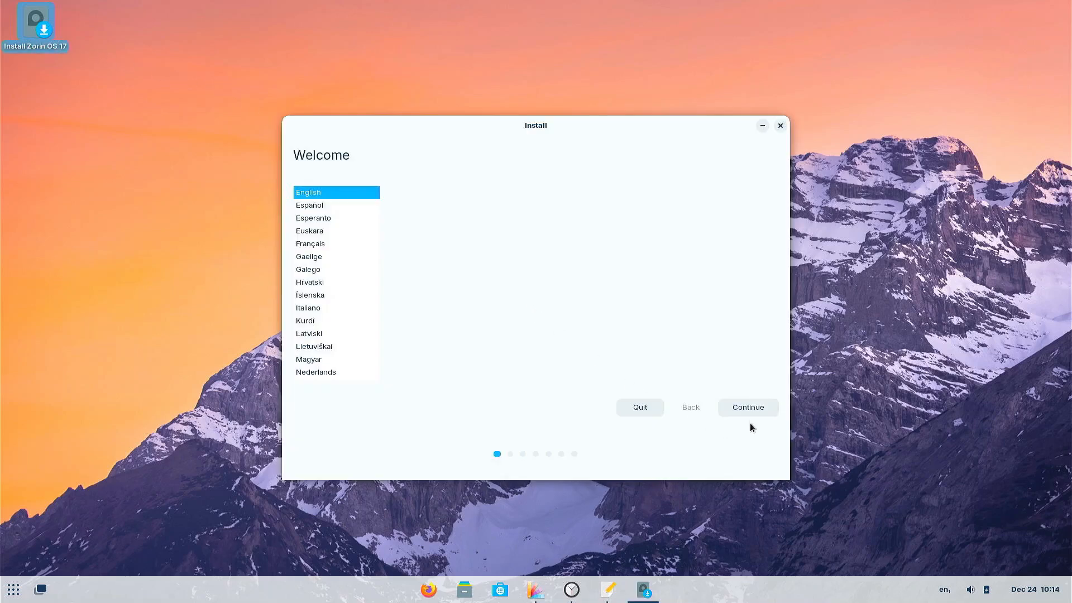
left_click(747, 406)
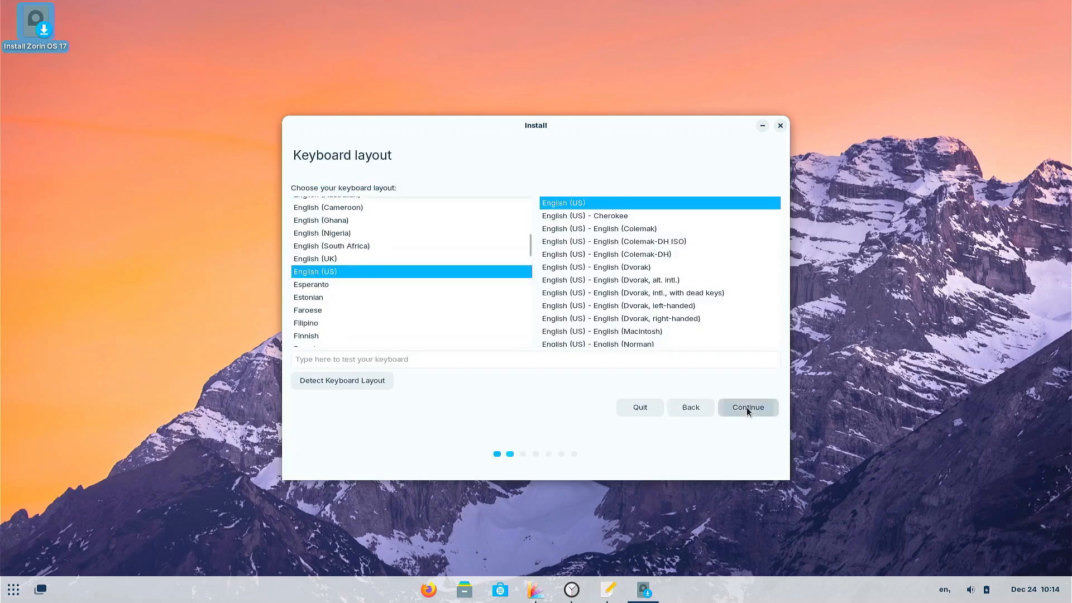
left_click(746, 407)
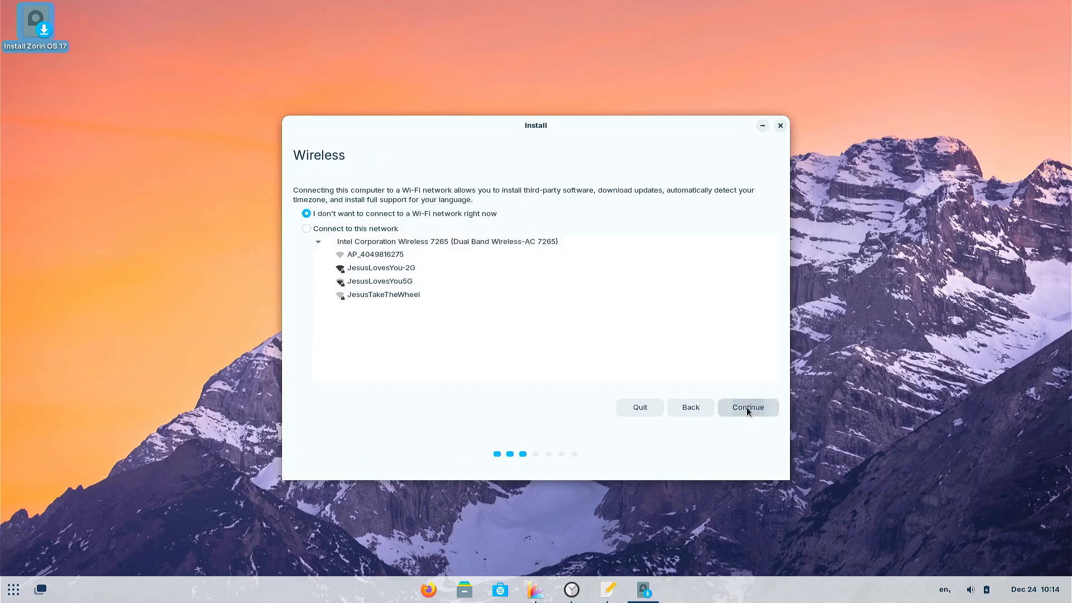
left_click(746, 407)
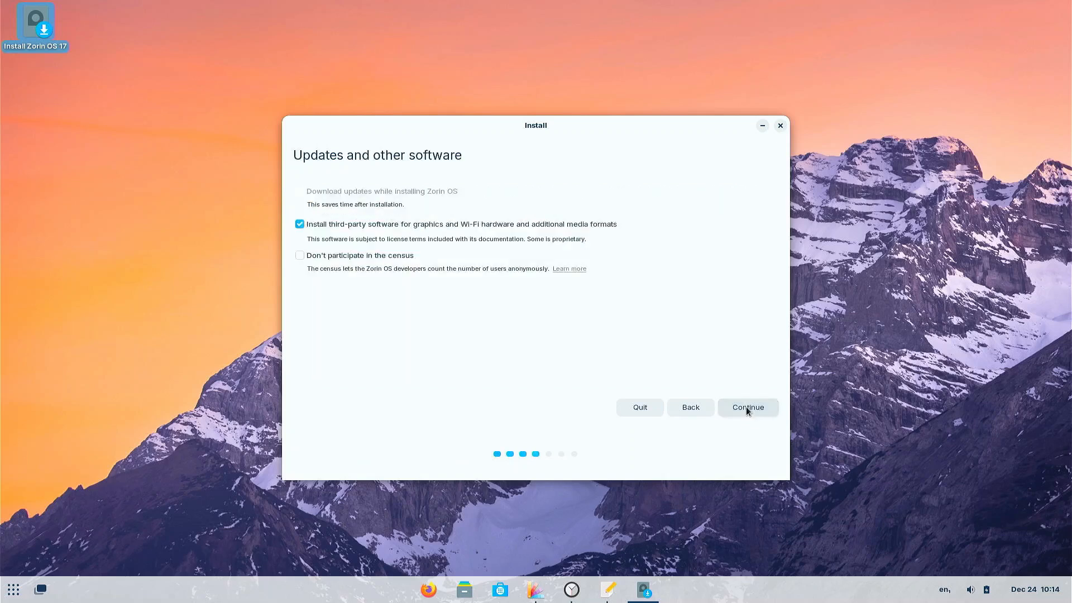
left_click(746, 407)
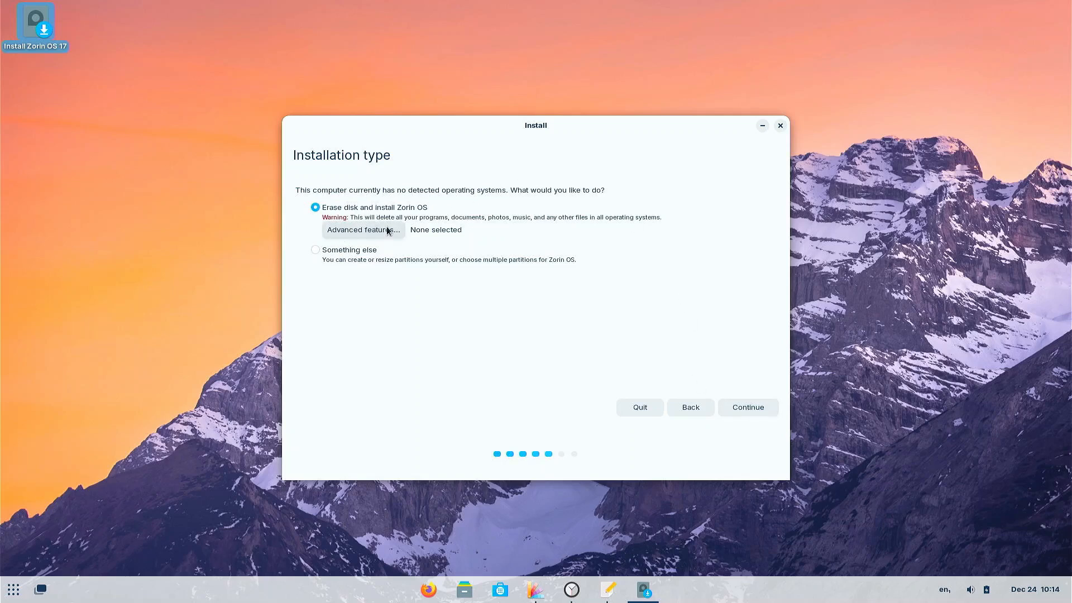
left_click(327, 252)
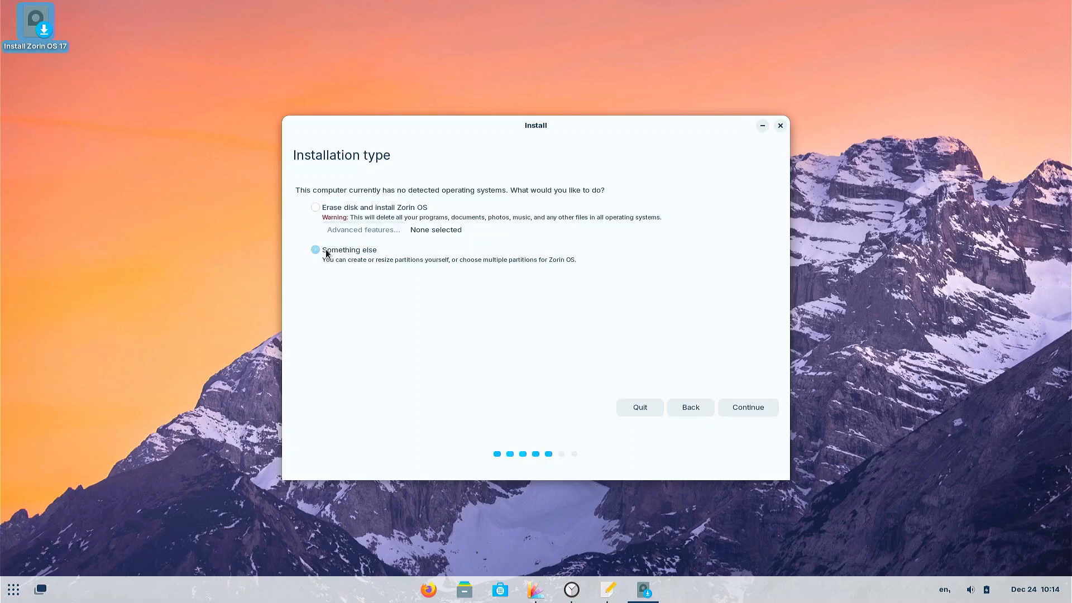
left_click(756, 409)
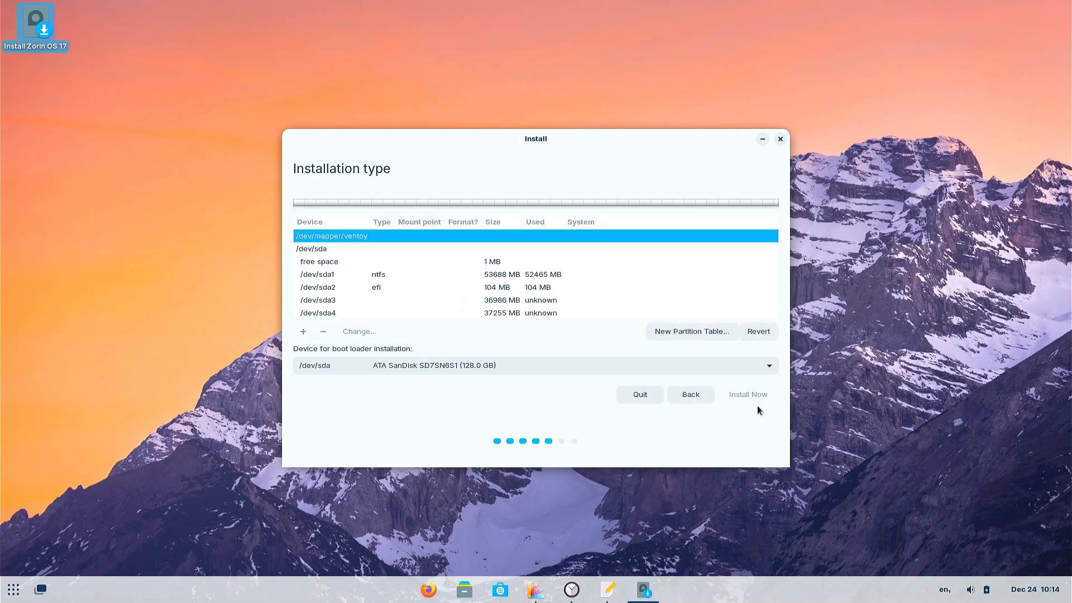
- Create a new empty partition table on /dev/sda
left_click(331, 251)
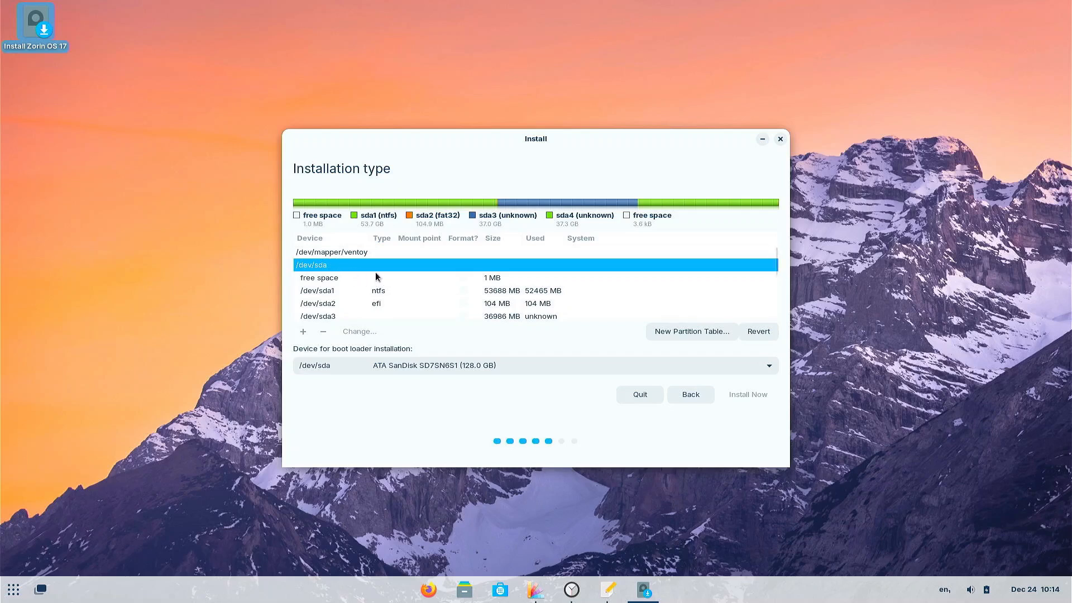
left_click(685, 332)
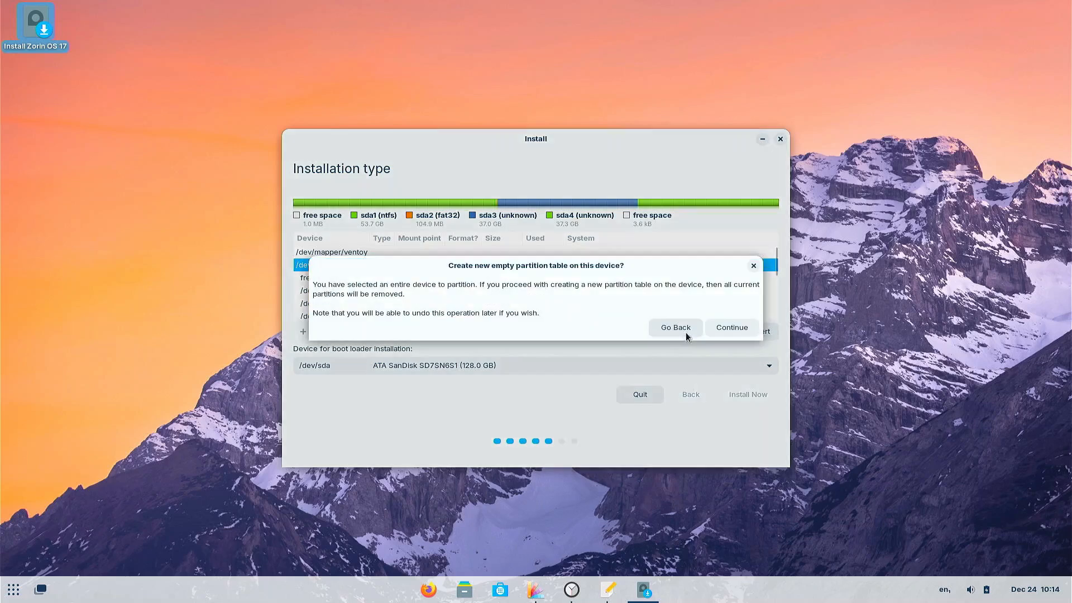
left_click(729, 327)
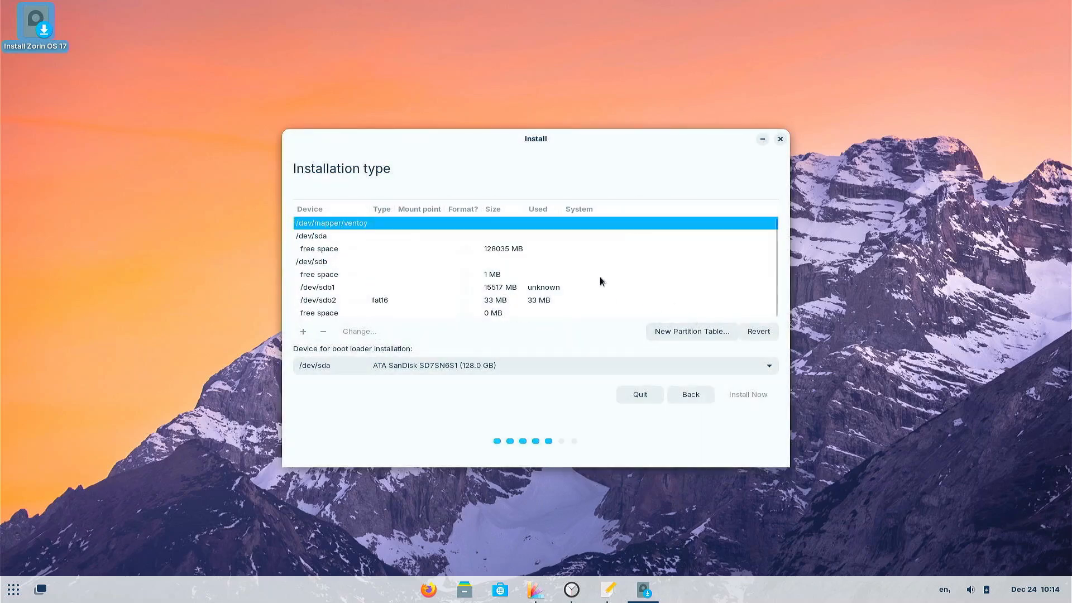
- Add a 300 MB EFI System Partition at the start of the free space
left_click(313, 235)
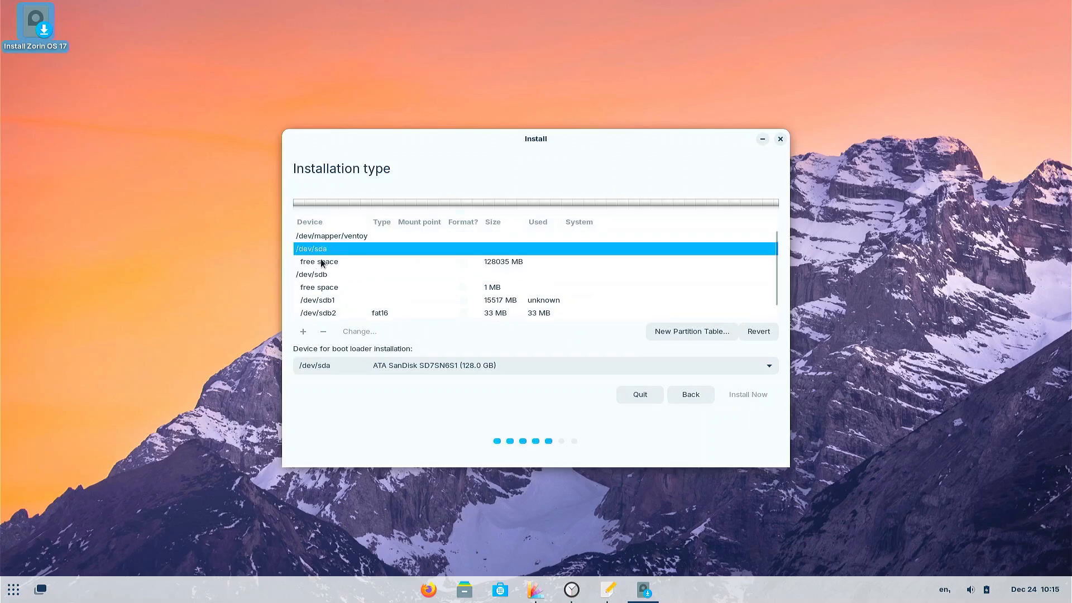
left_click(322, 262)
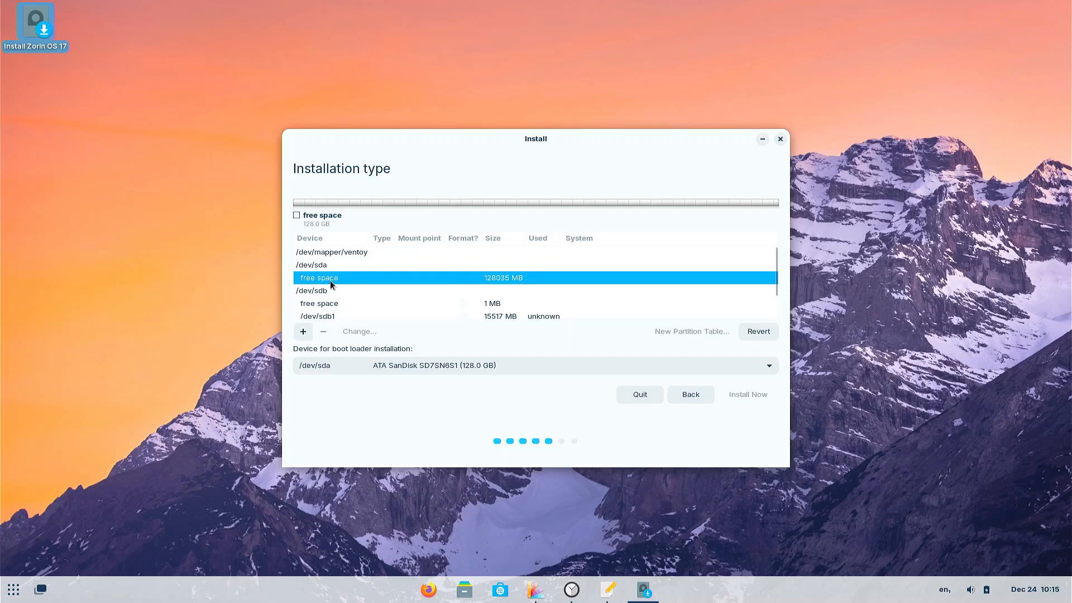
left_click(305, 332)
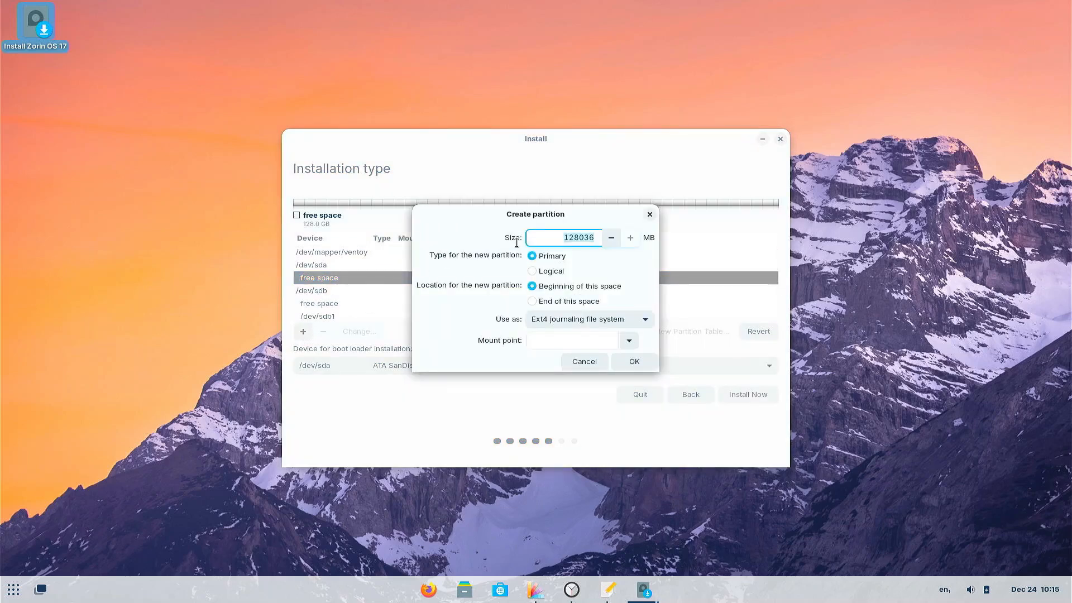
type("300")
left_click(546, 320)
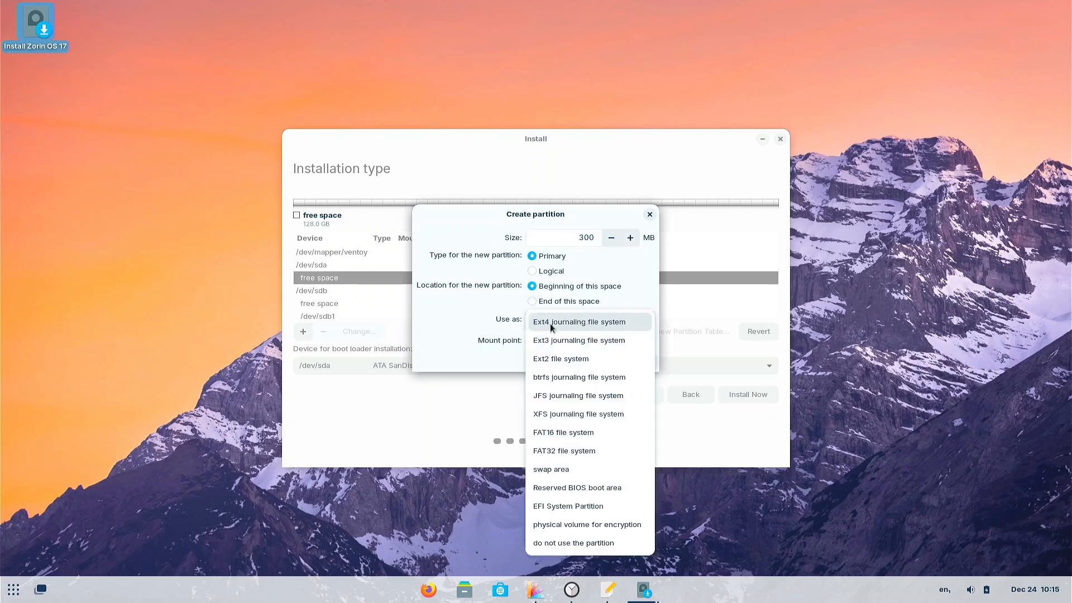
left_click(558, 504)
left_click(623, 342)
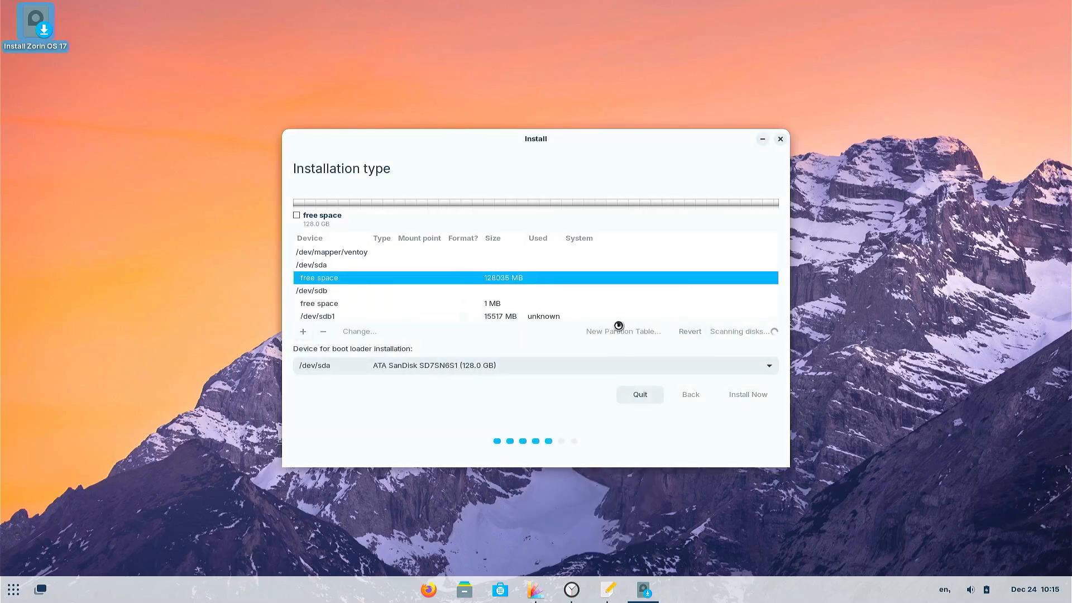
left_click(320, 303)
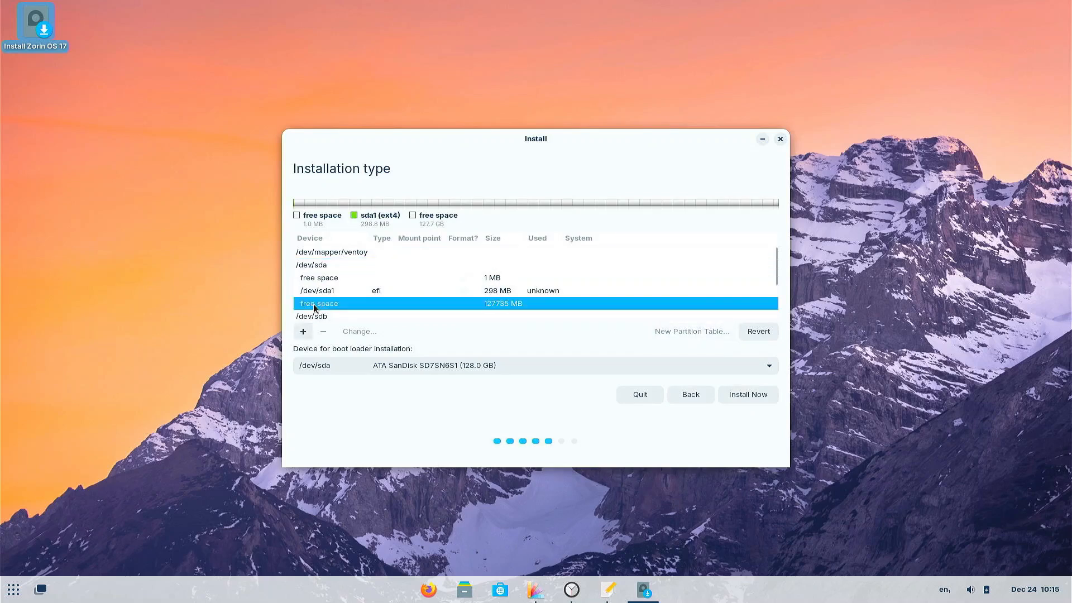
- Start a new partition and compute 8 × 1024 in Calculator for the swap size
left_click(302, 333)
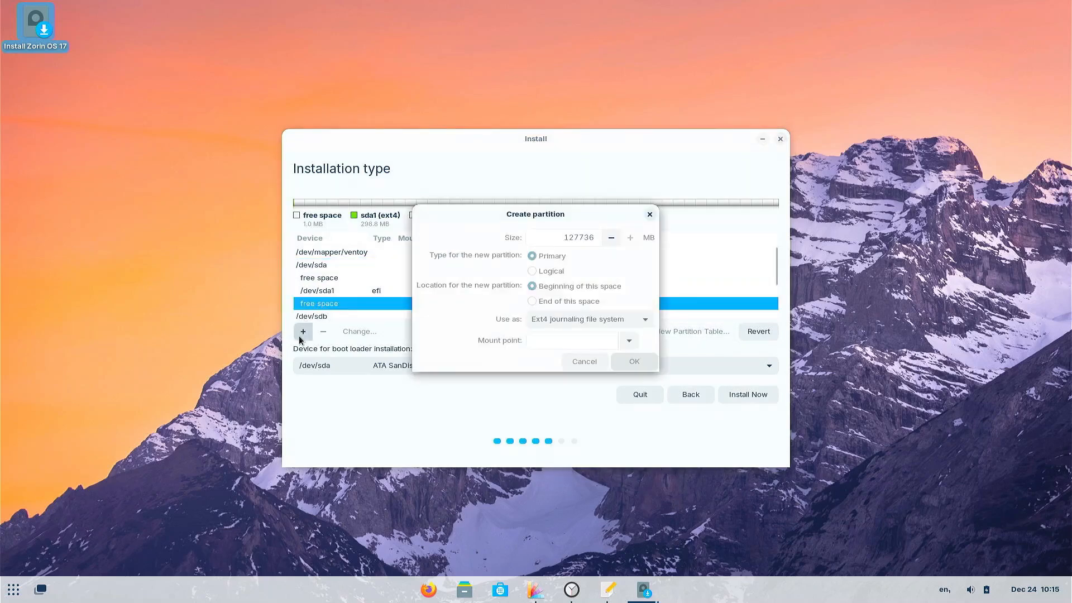
double_click(578, 238)
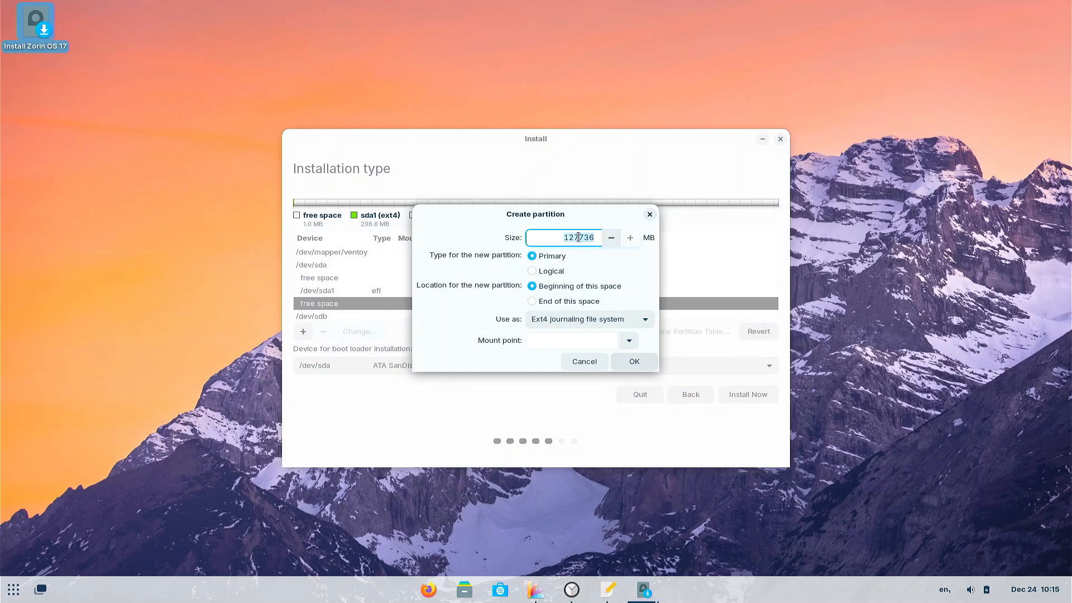
left_click(12, 594)
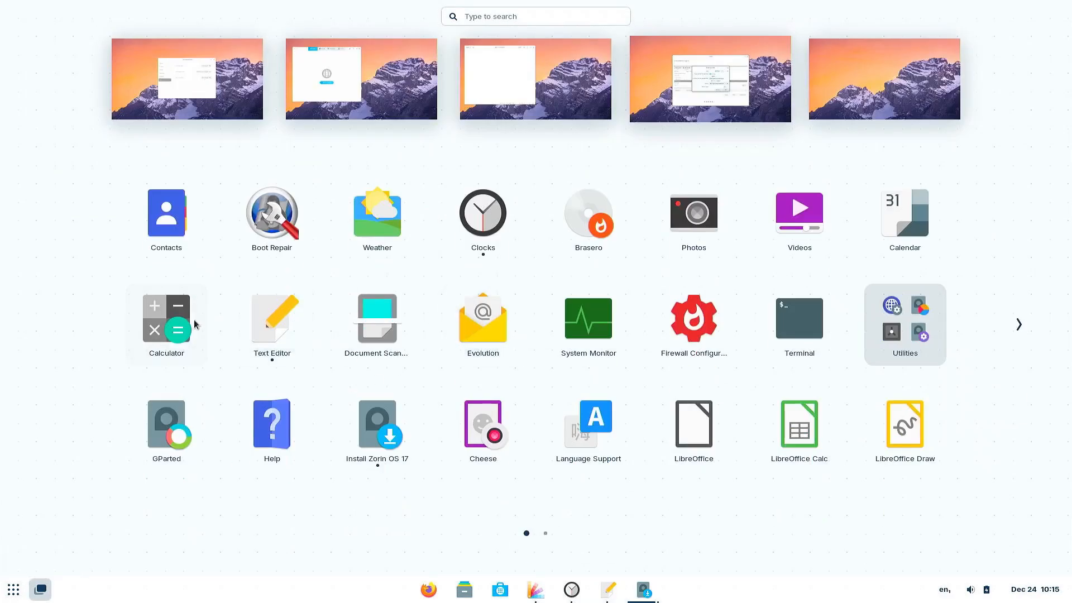
left_click(166, 324)
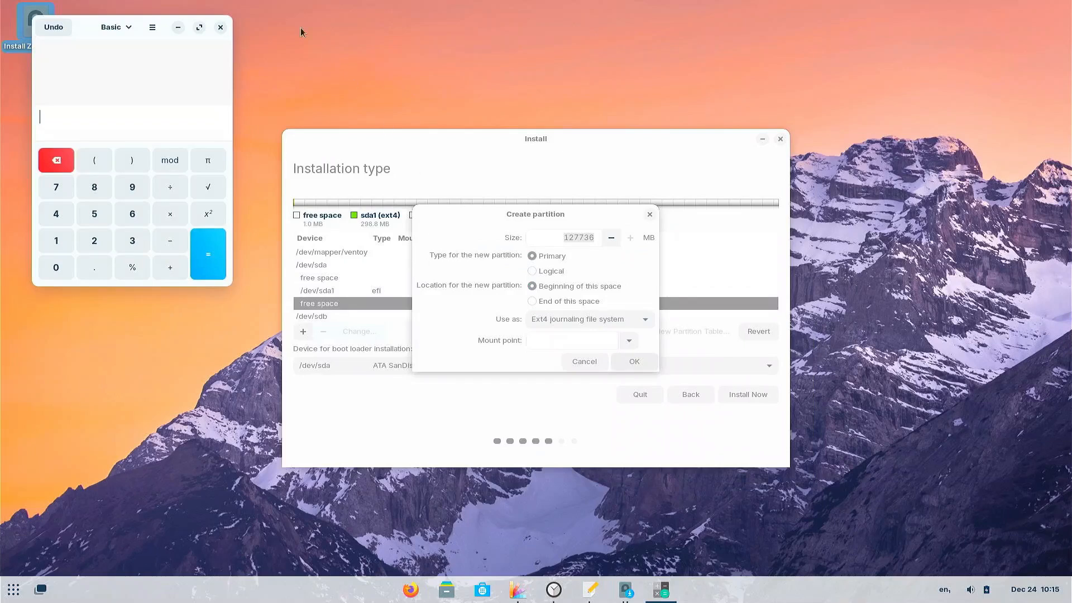
left_click_drag(86, 34, 104, 149)
left_click(117, 310)
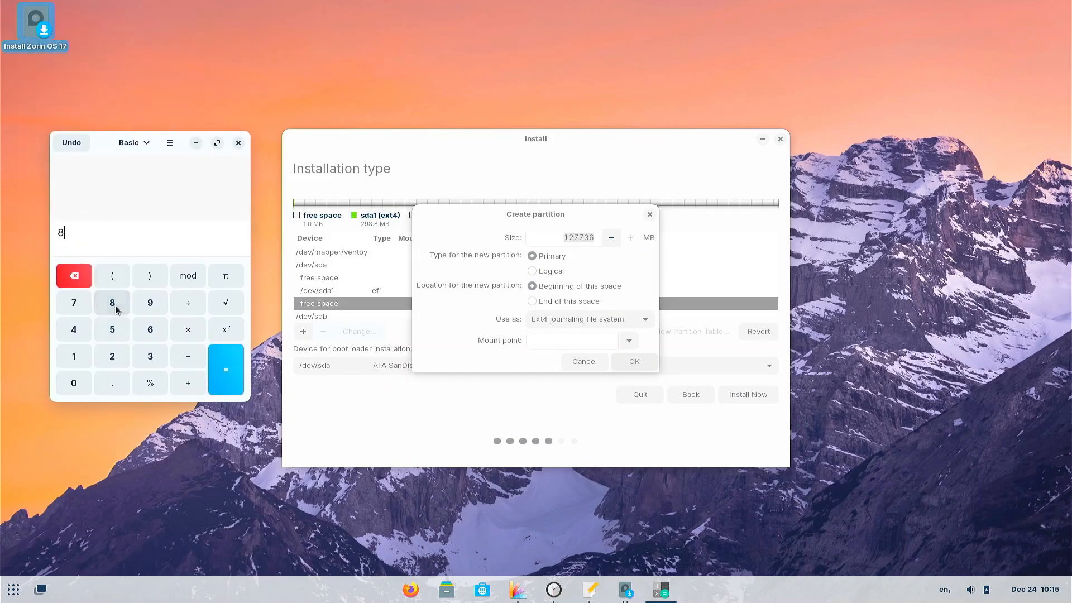
left_click(191, 337)
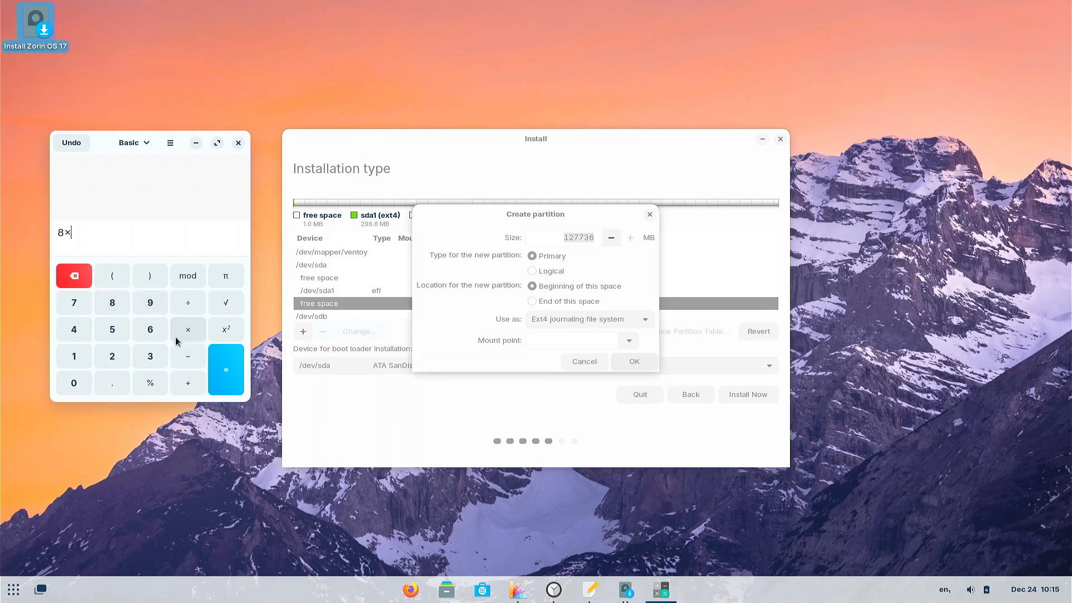
left_click(81, 367)
left_click(112, 357)
left_click(75, 332)
left_click(216, 373)
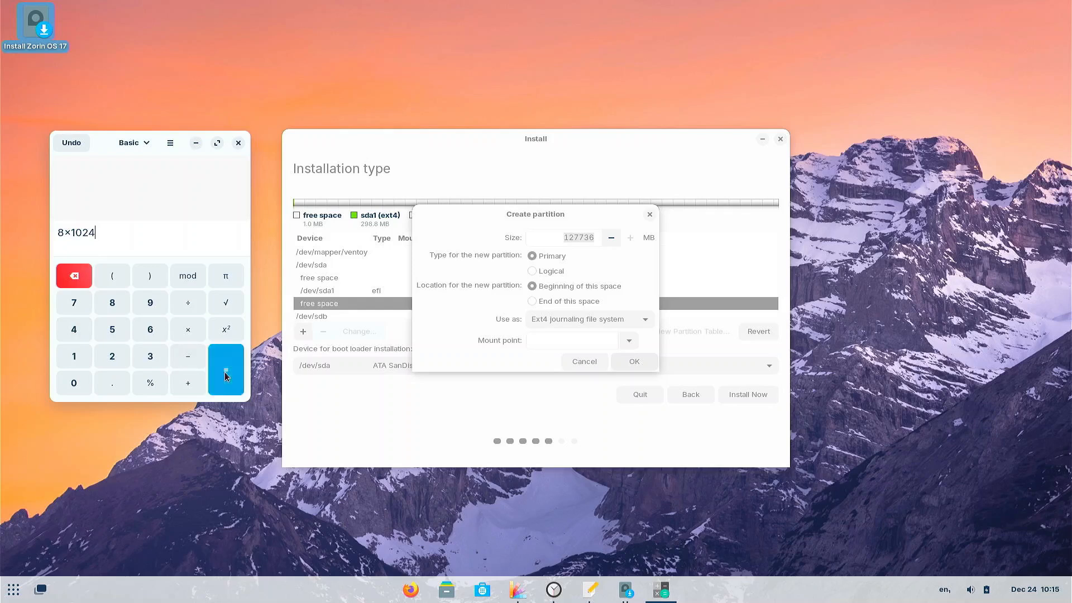
- Create the new partition as an 8192 MB swap area
double_click(579, 237)
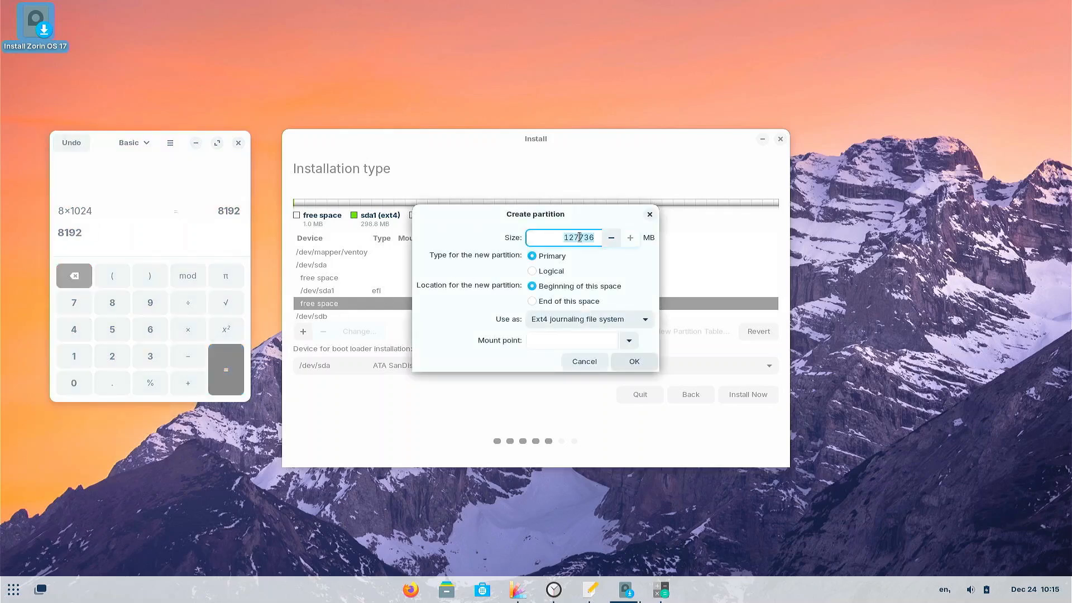
type("8192")
left_click(582, 321)
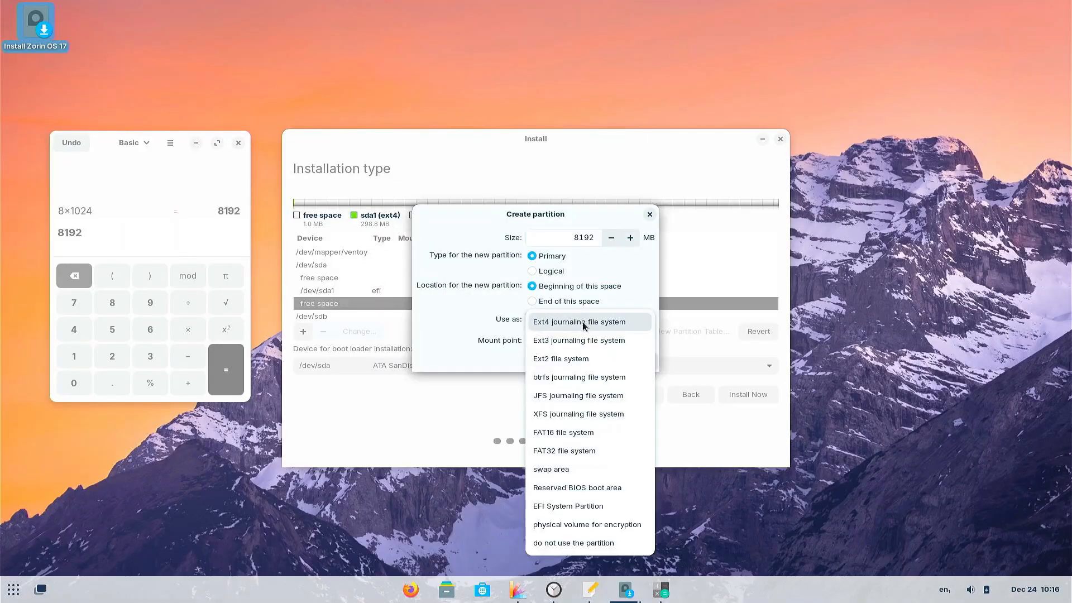
left_click(577, 469)
left_click(635, 339)
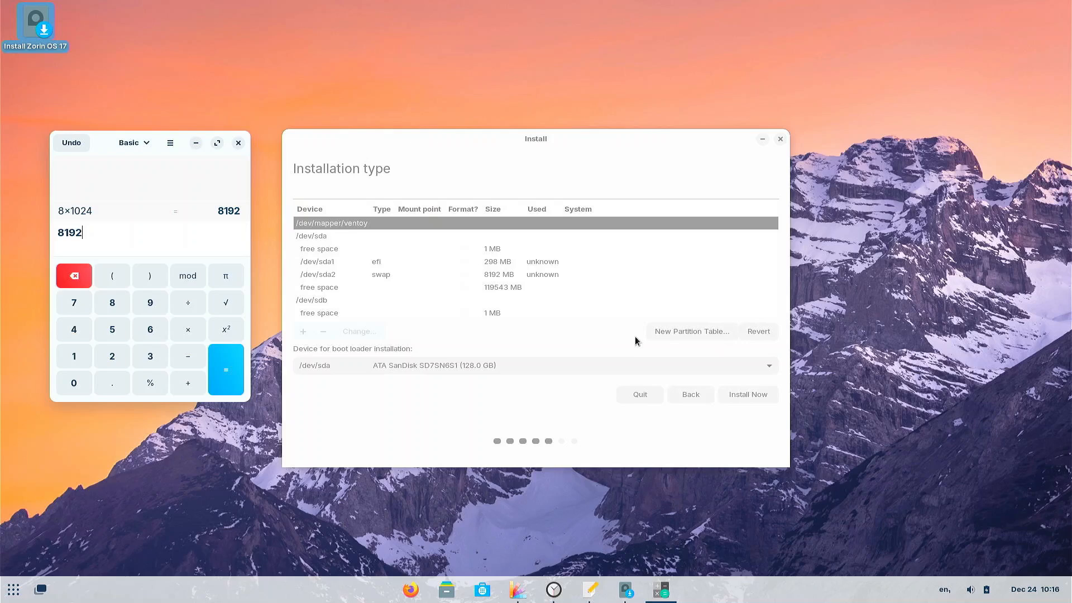
- Turn the remaining 119543 MB free space into an Ext4 partition mounted at /
left_click(237, 143)
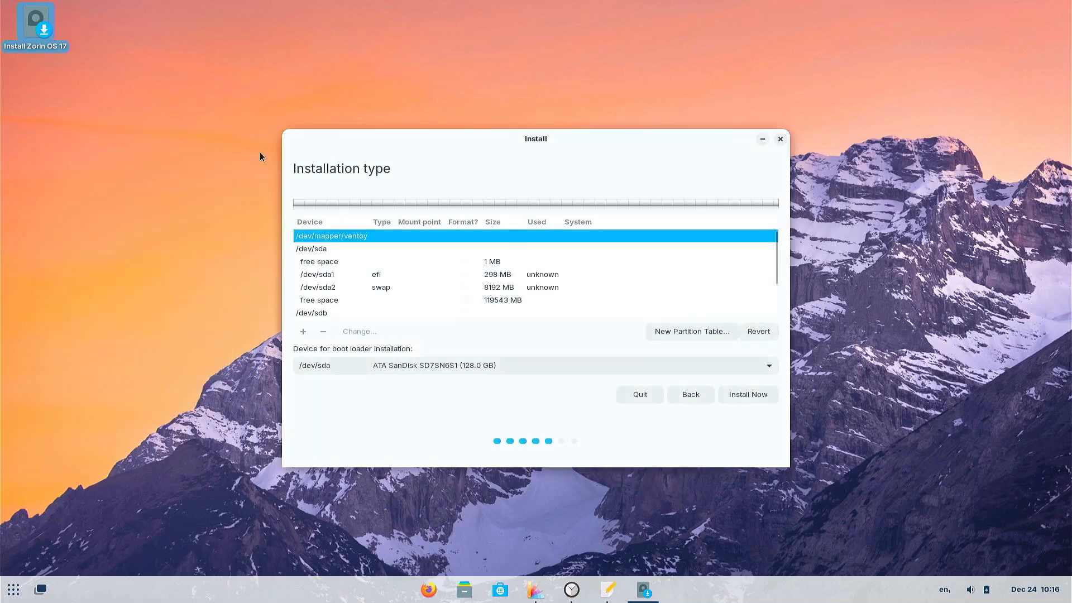
left_click(321, 300)
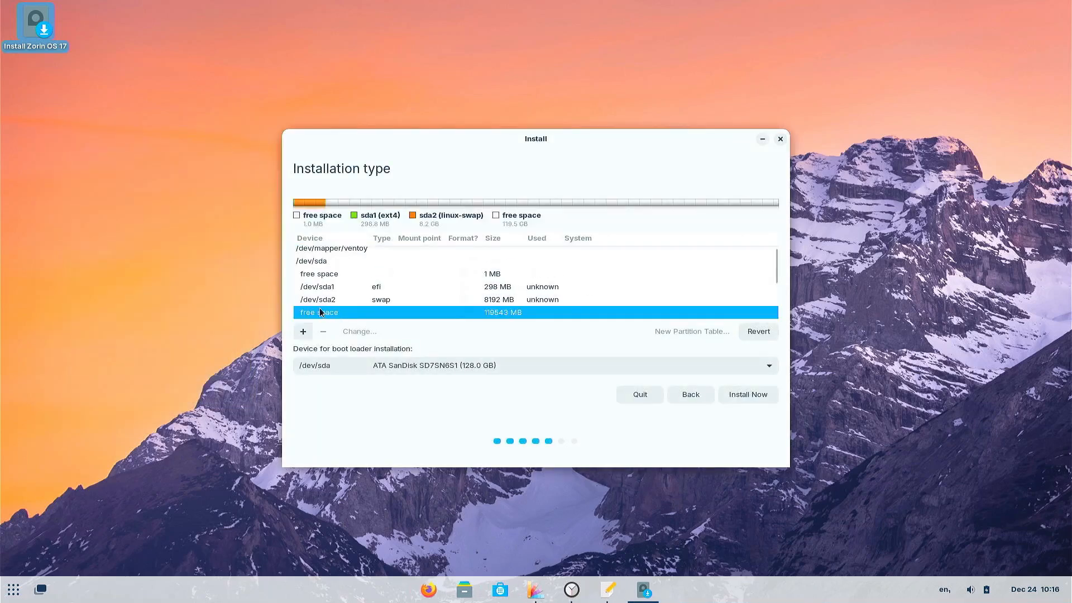
left_click(305, 331)
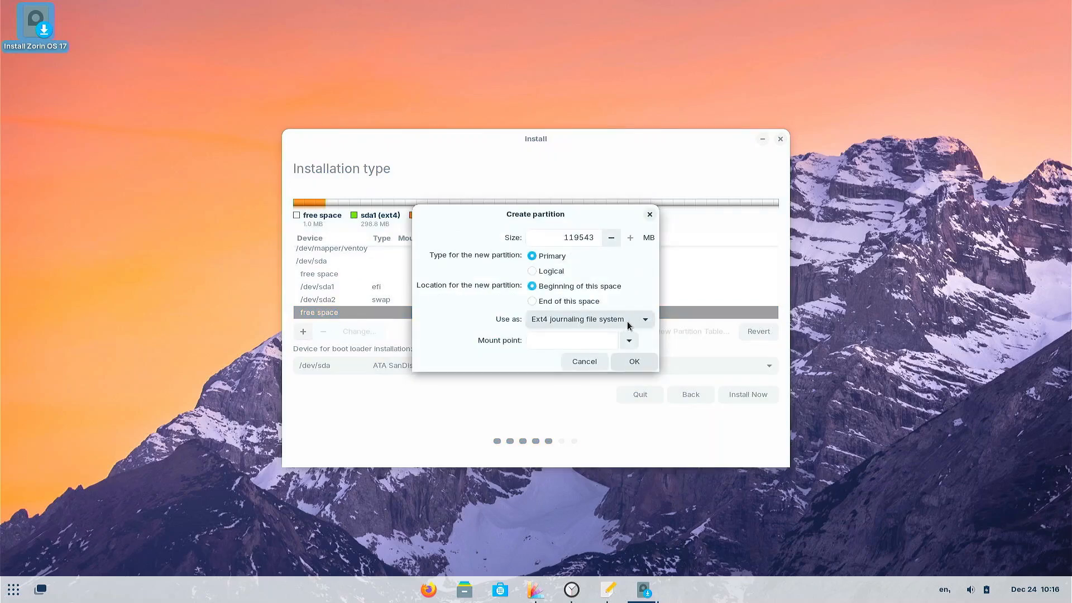
left_click(591, 321)
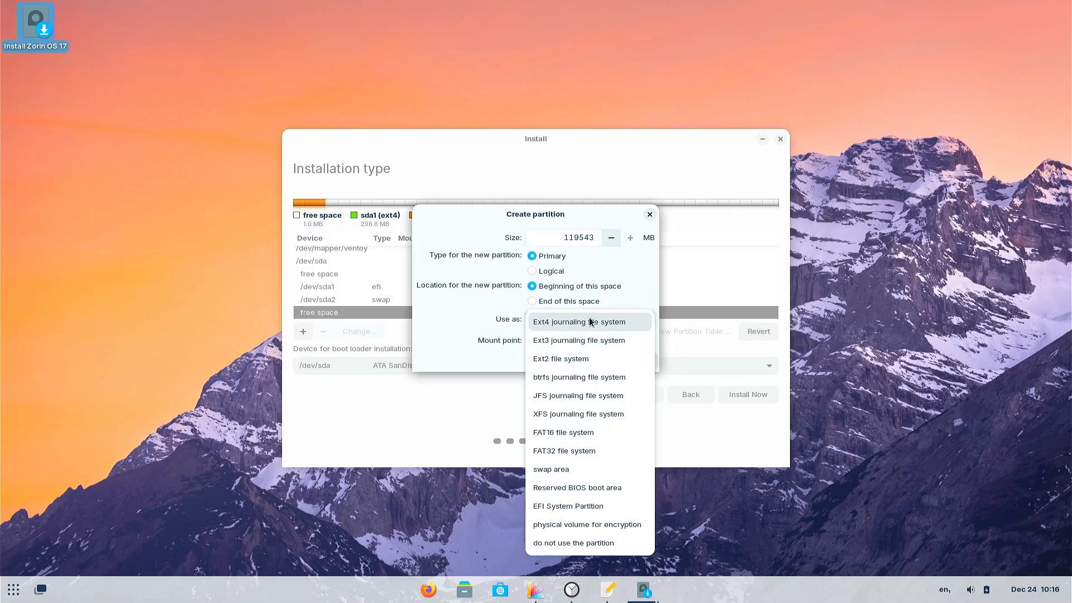
left_click(590, 321)
left_click(634, 342)
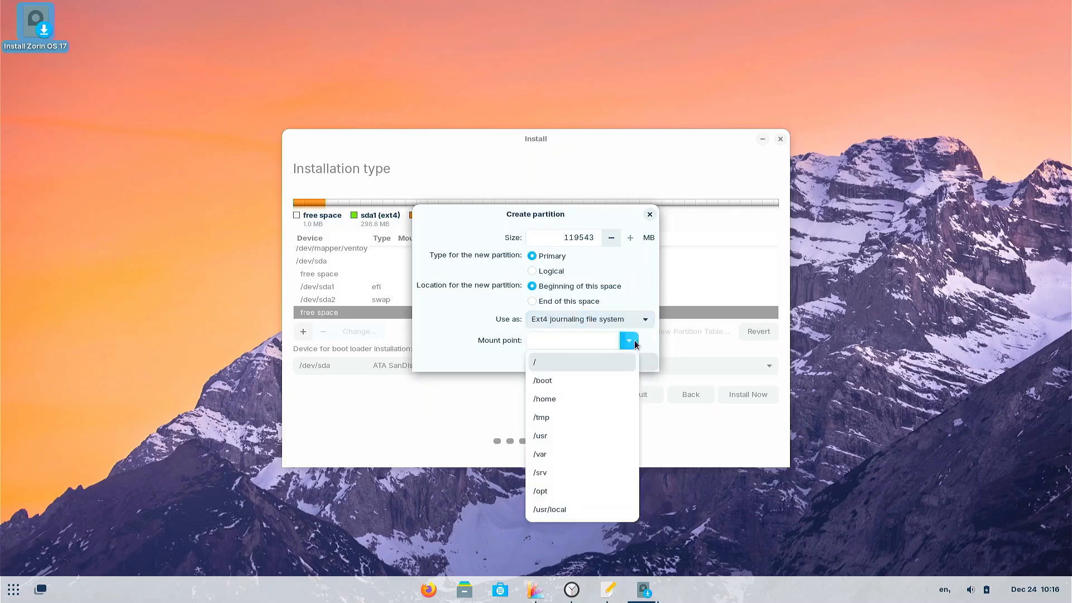
left_click(540, 364)
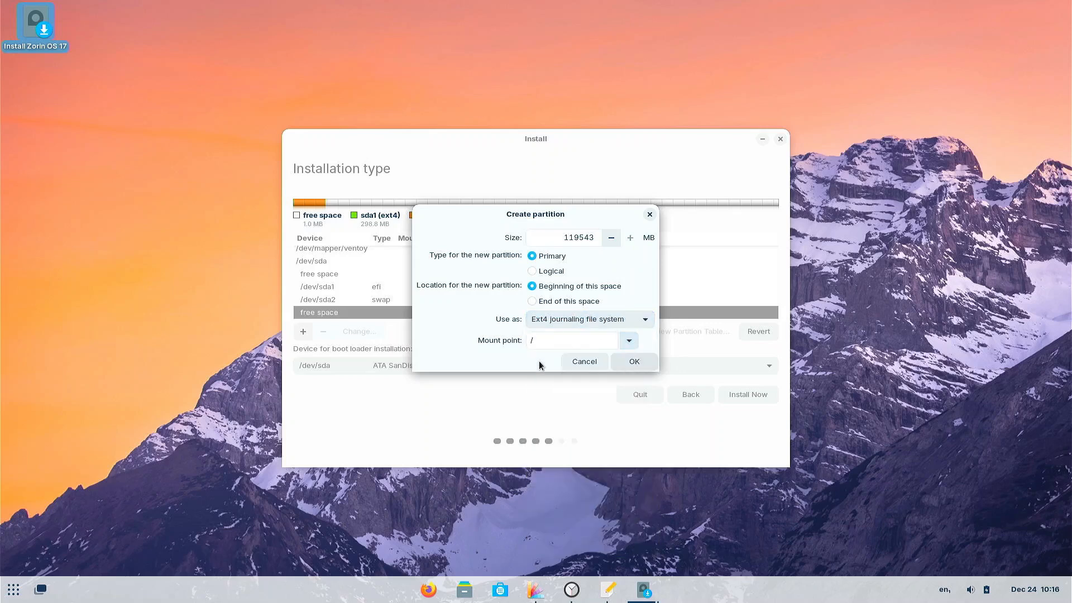
left_click(633, 361)
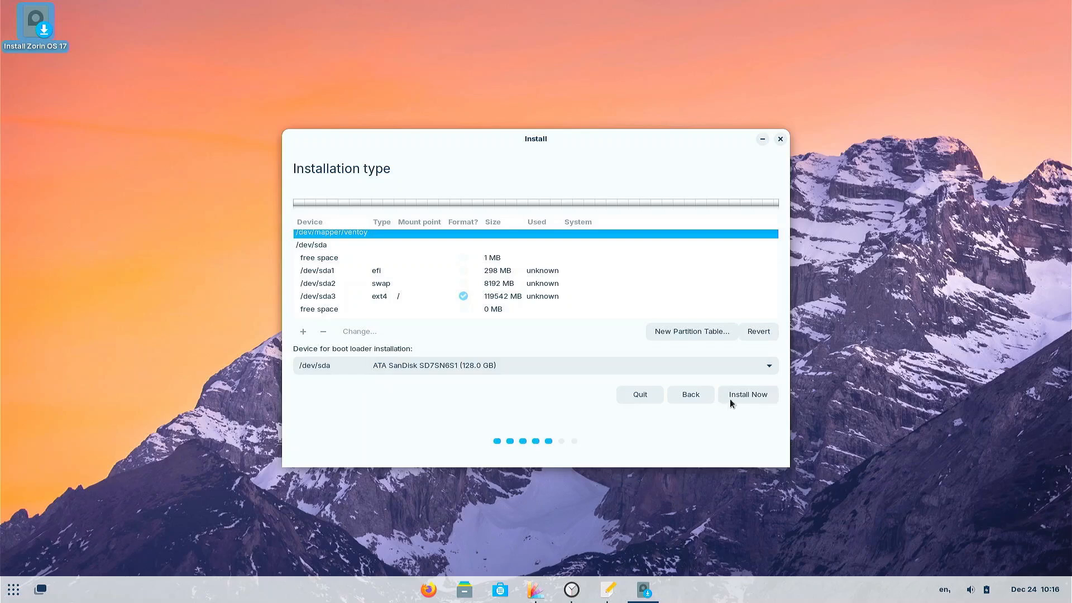
- Install now, confirm writing the partition changes, and keep New York as the location
left_click(749, 394)
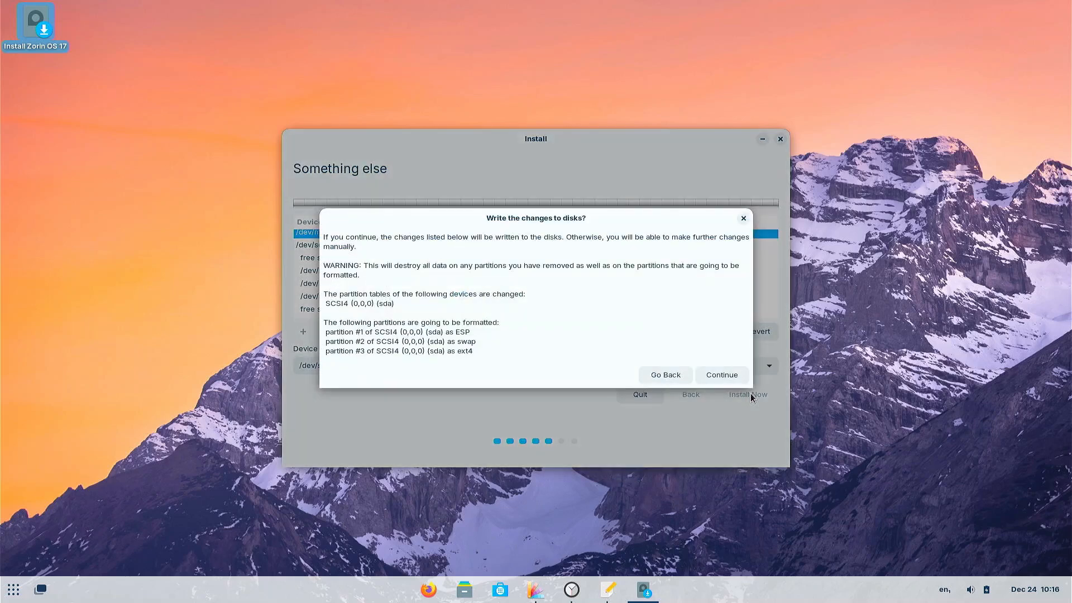
left_click(720, 376)
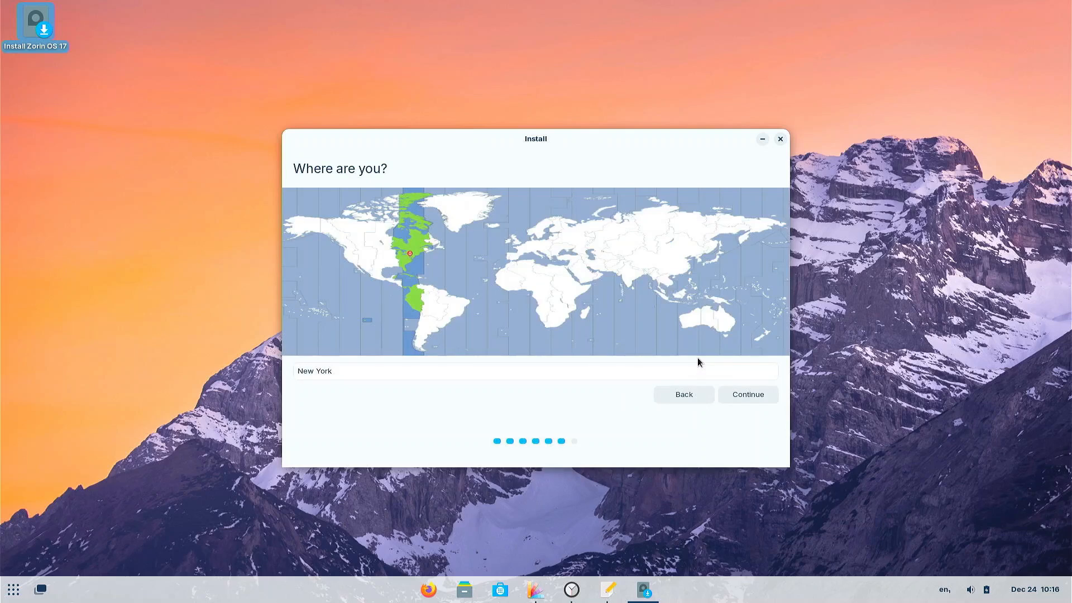
left_click(748, 395)
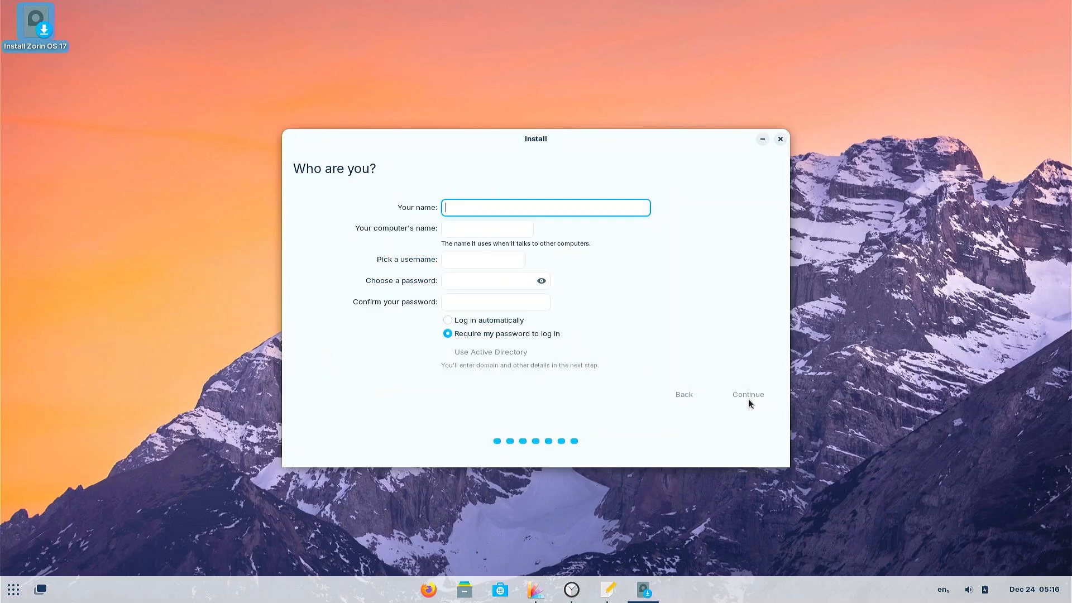
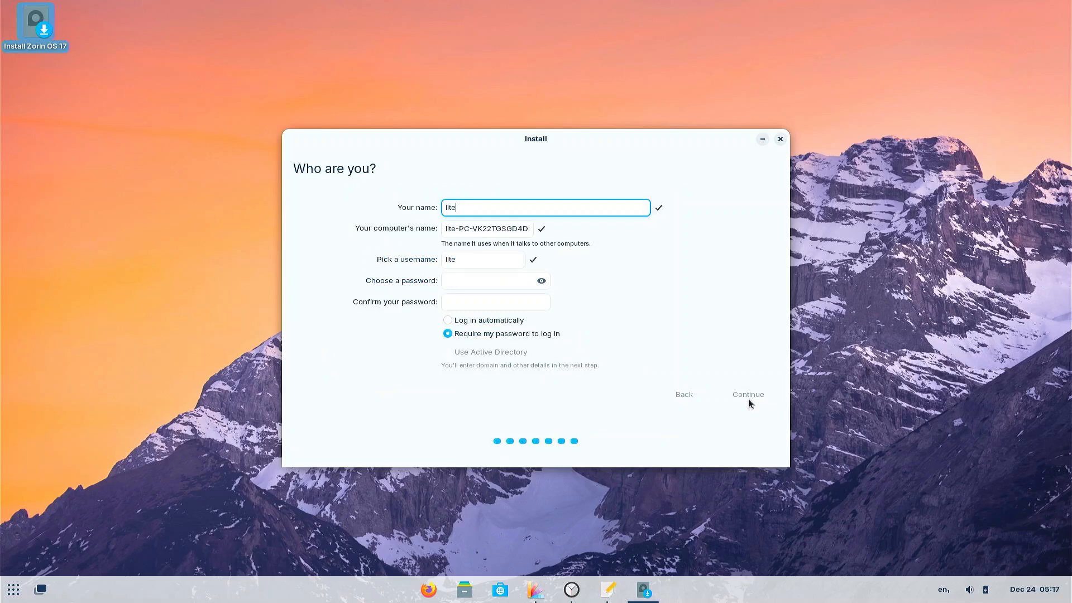
- Fill in the account name and password fields and start the installation
key("Tab")
key("Tab")
key("Tab")
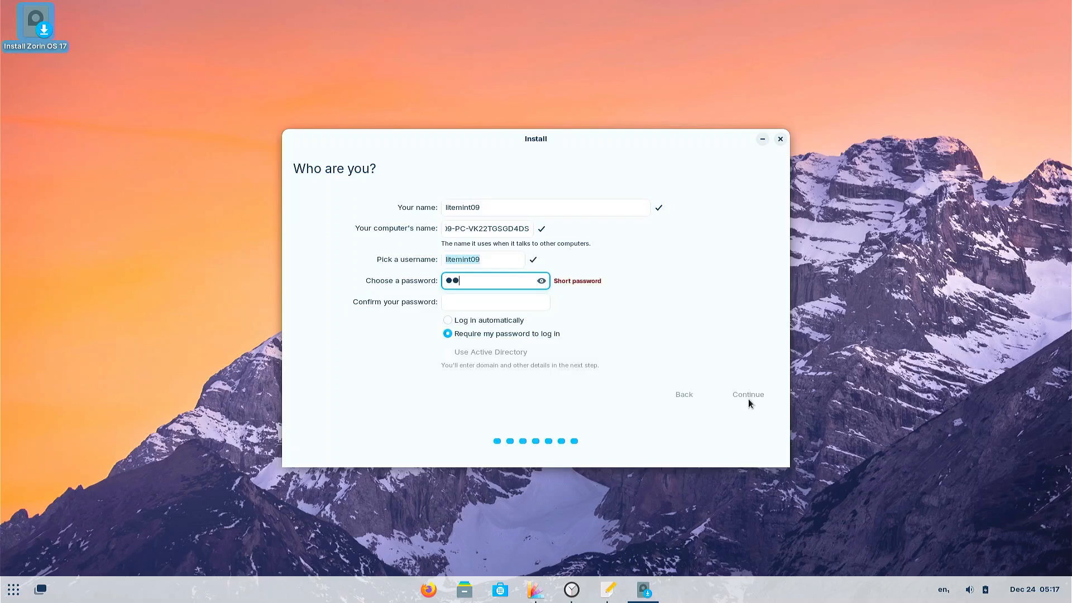
key("Tab")
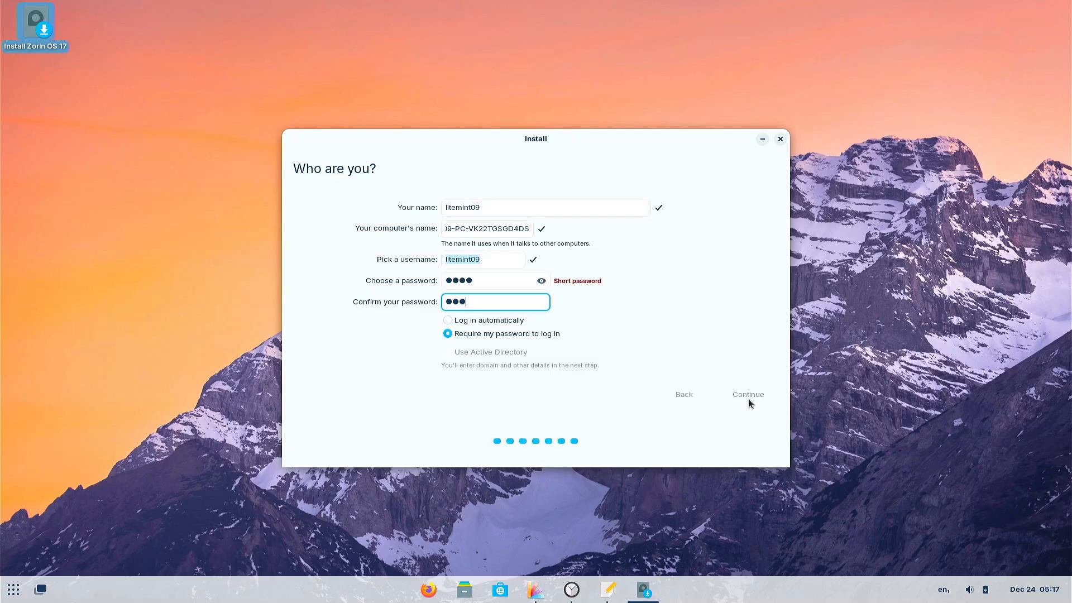
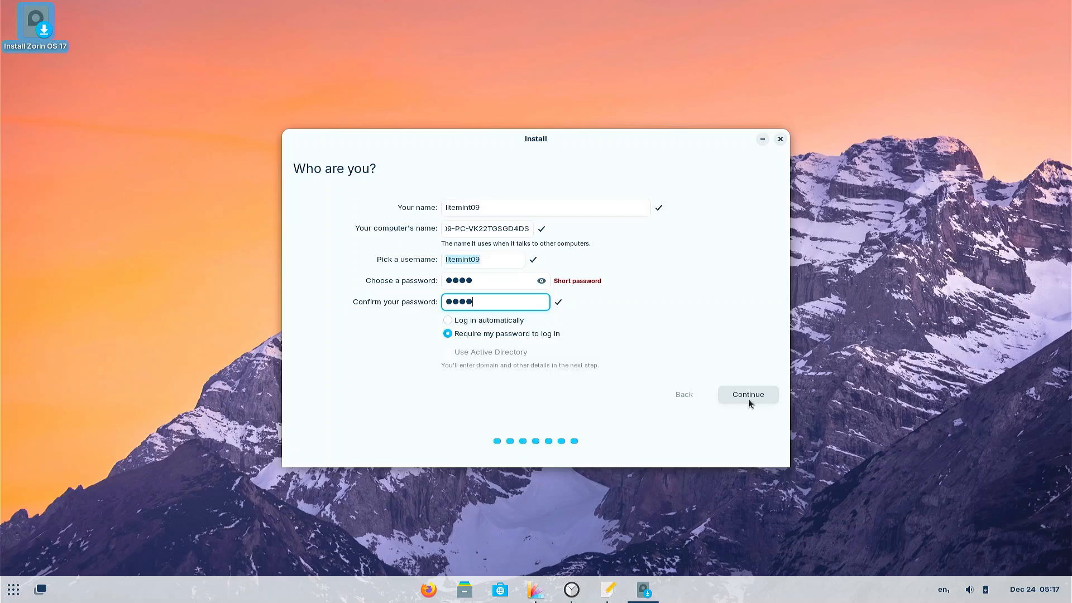
left_click(749, 397)
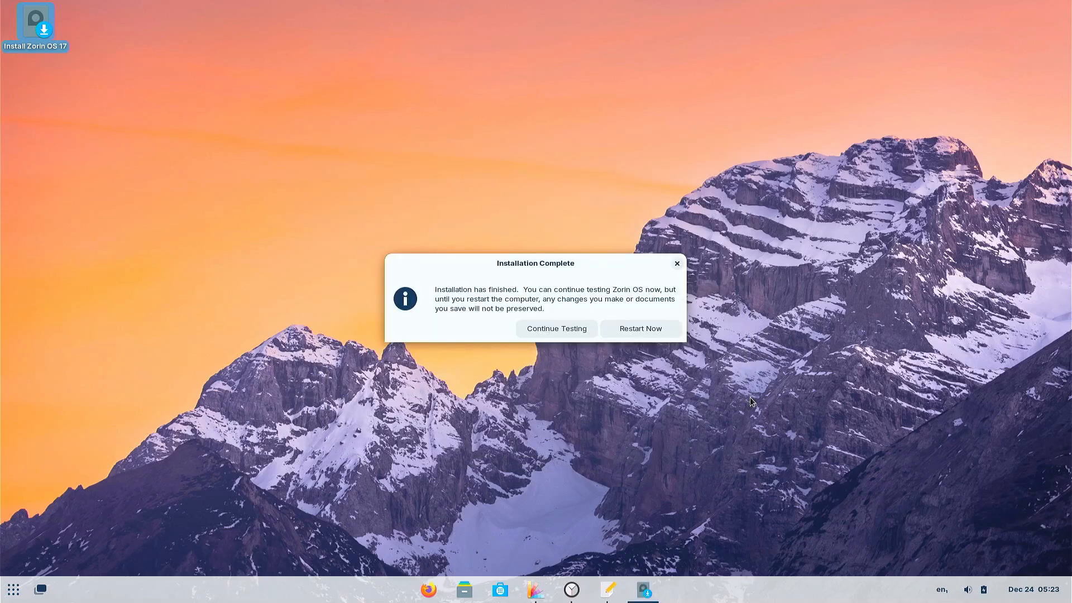
- Restart the computer from the Installation Complete dialog
left_click(650, 328)
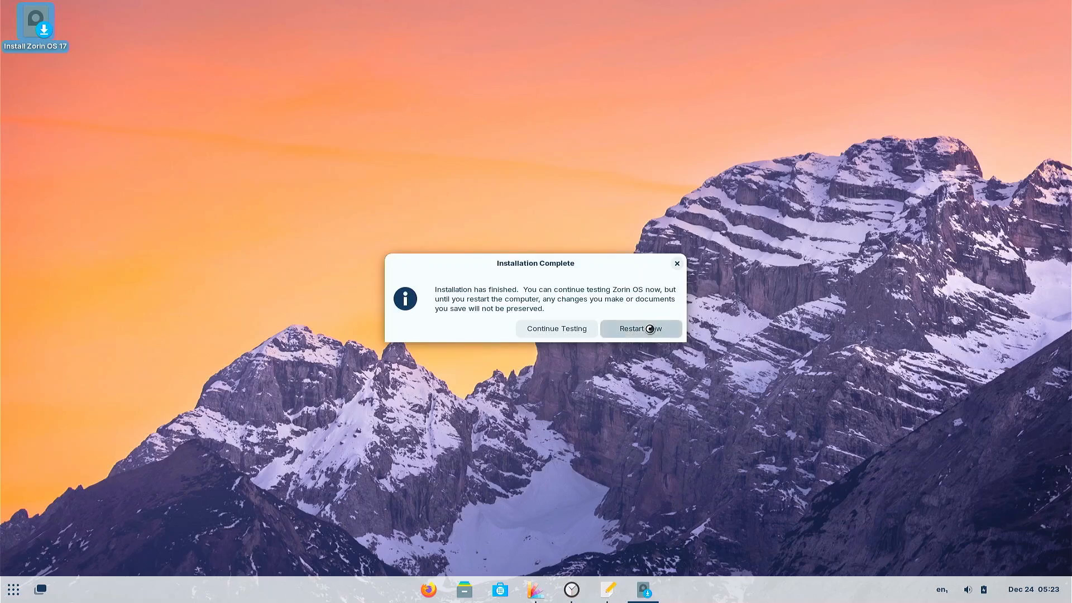